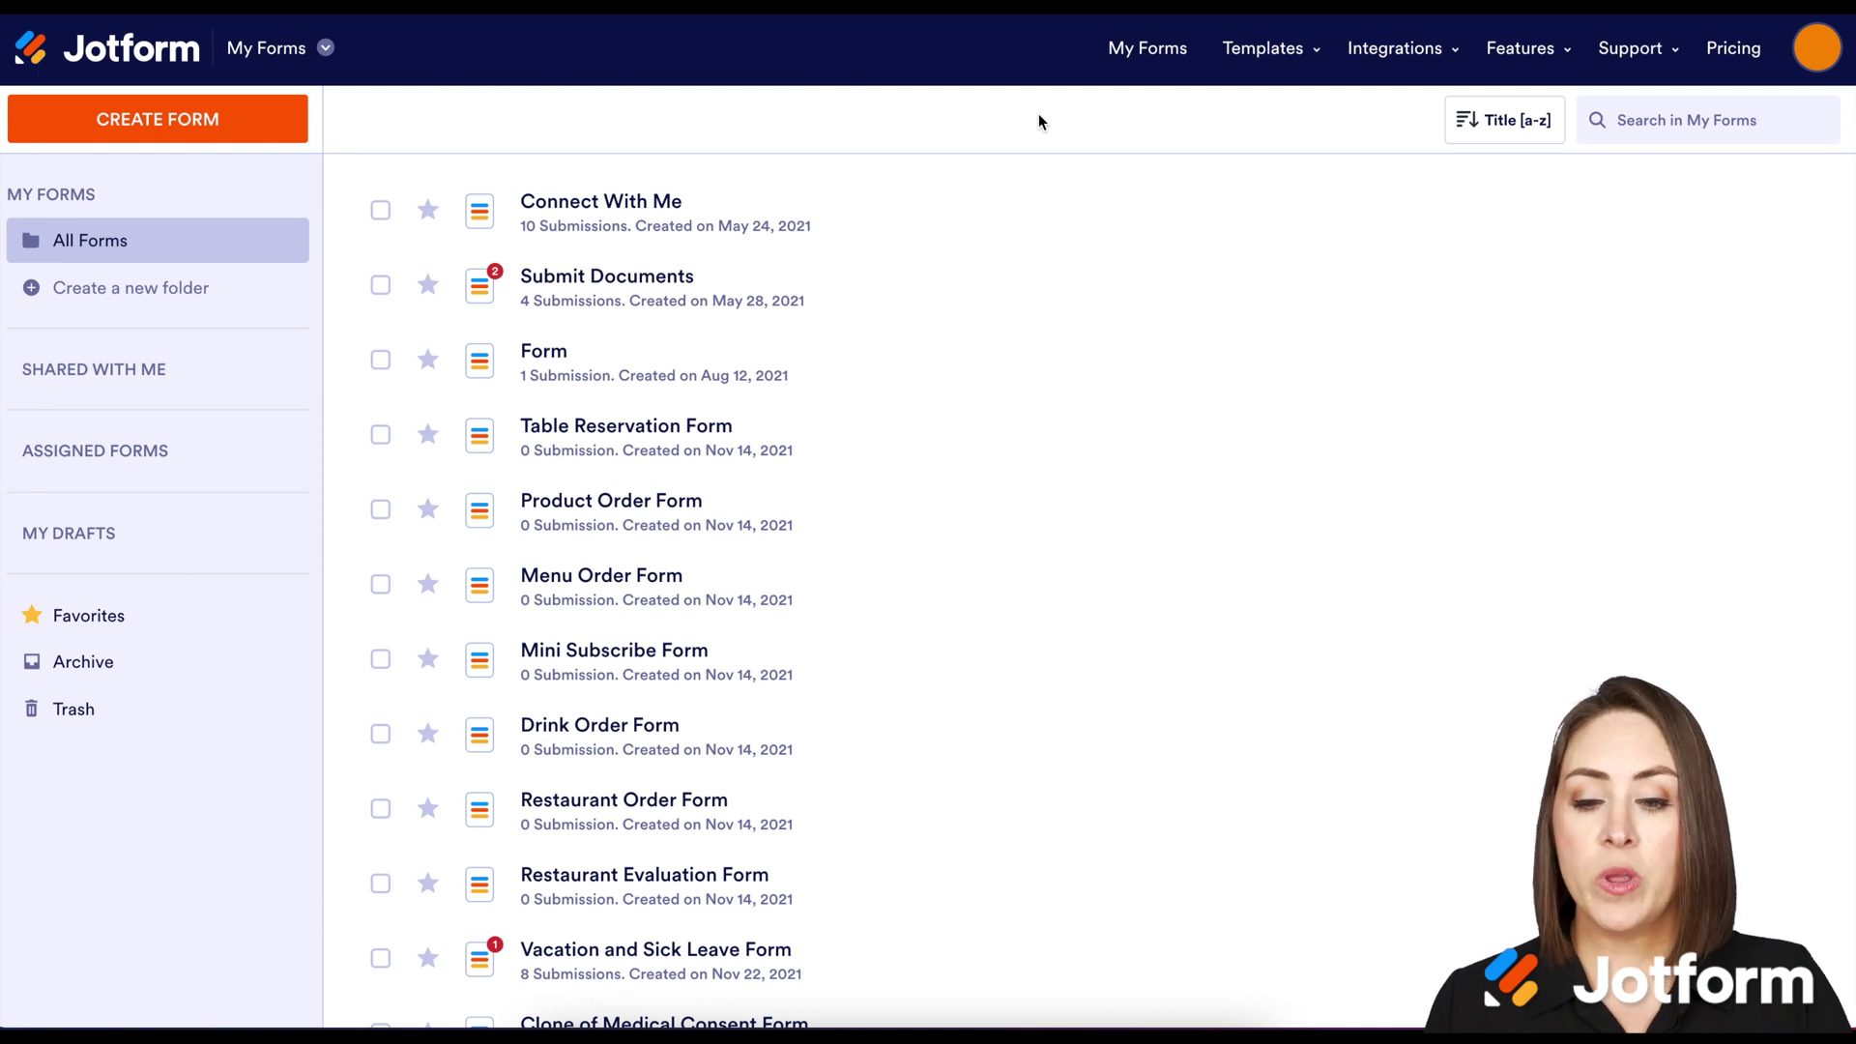
- Open the Submit Documents form's four submissions as a table in Jotform Tables
click(325, 48)
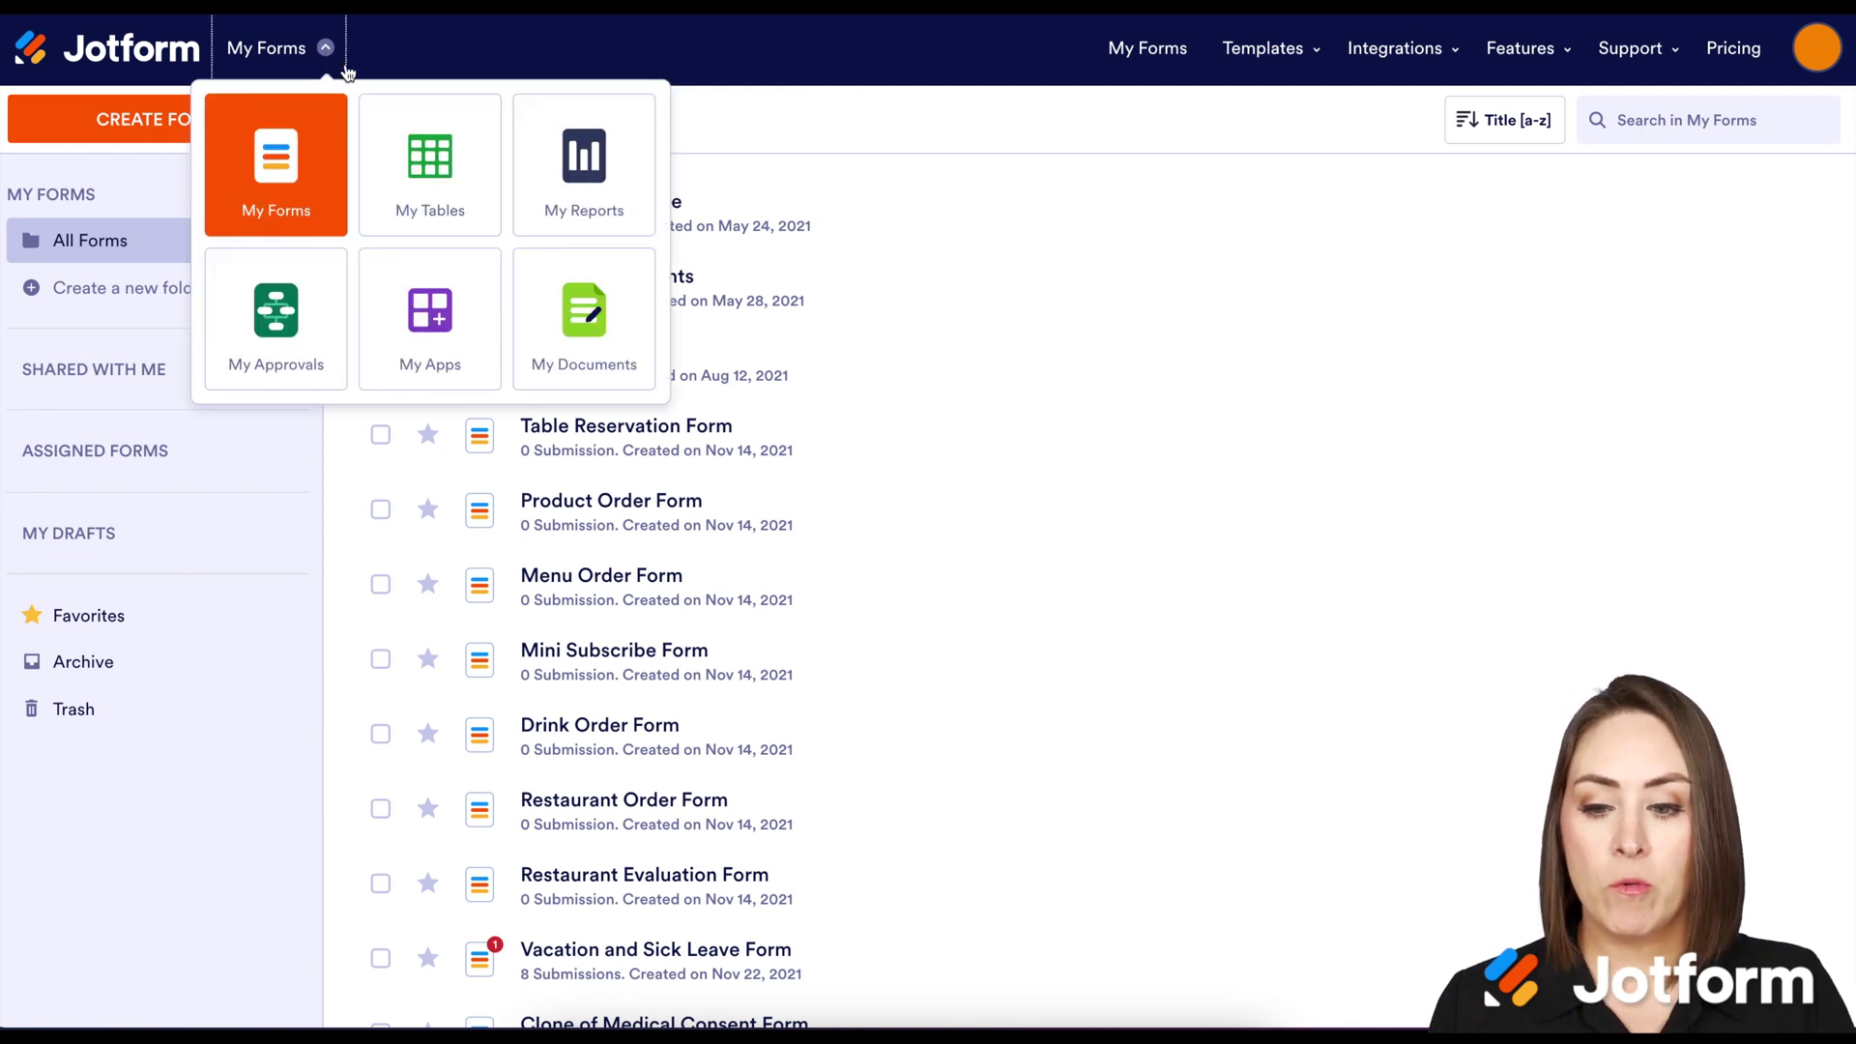
click(887, 136)
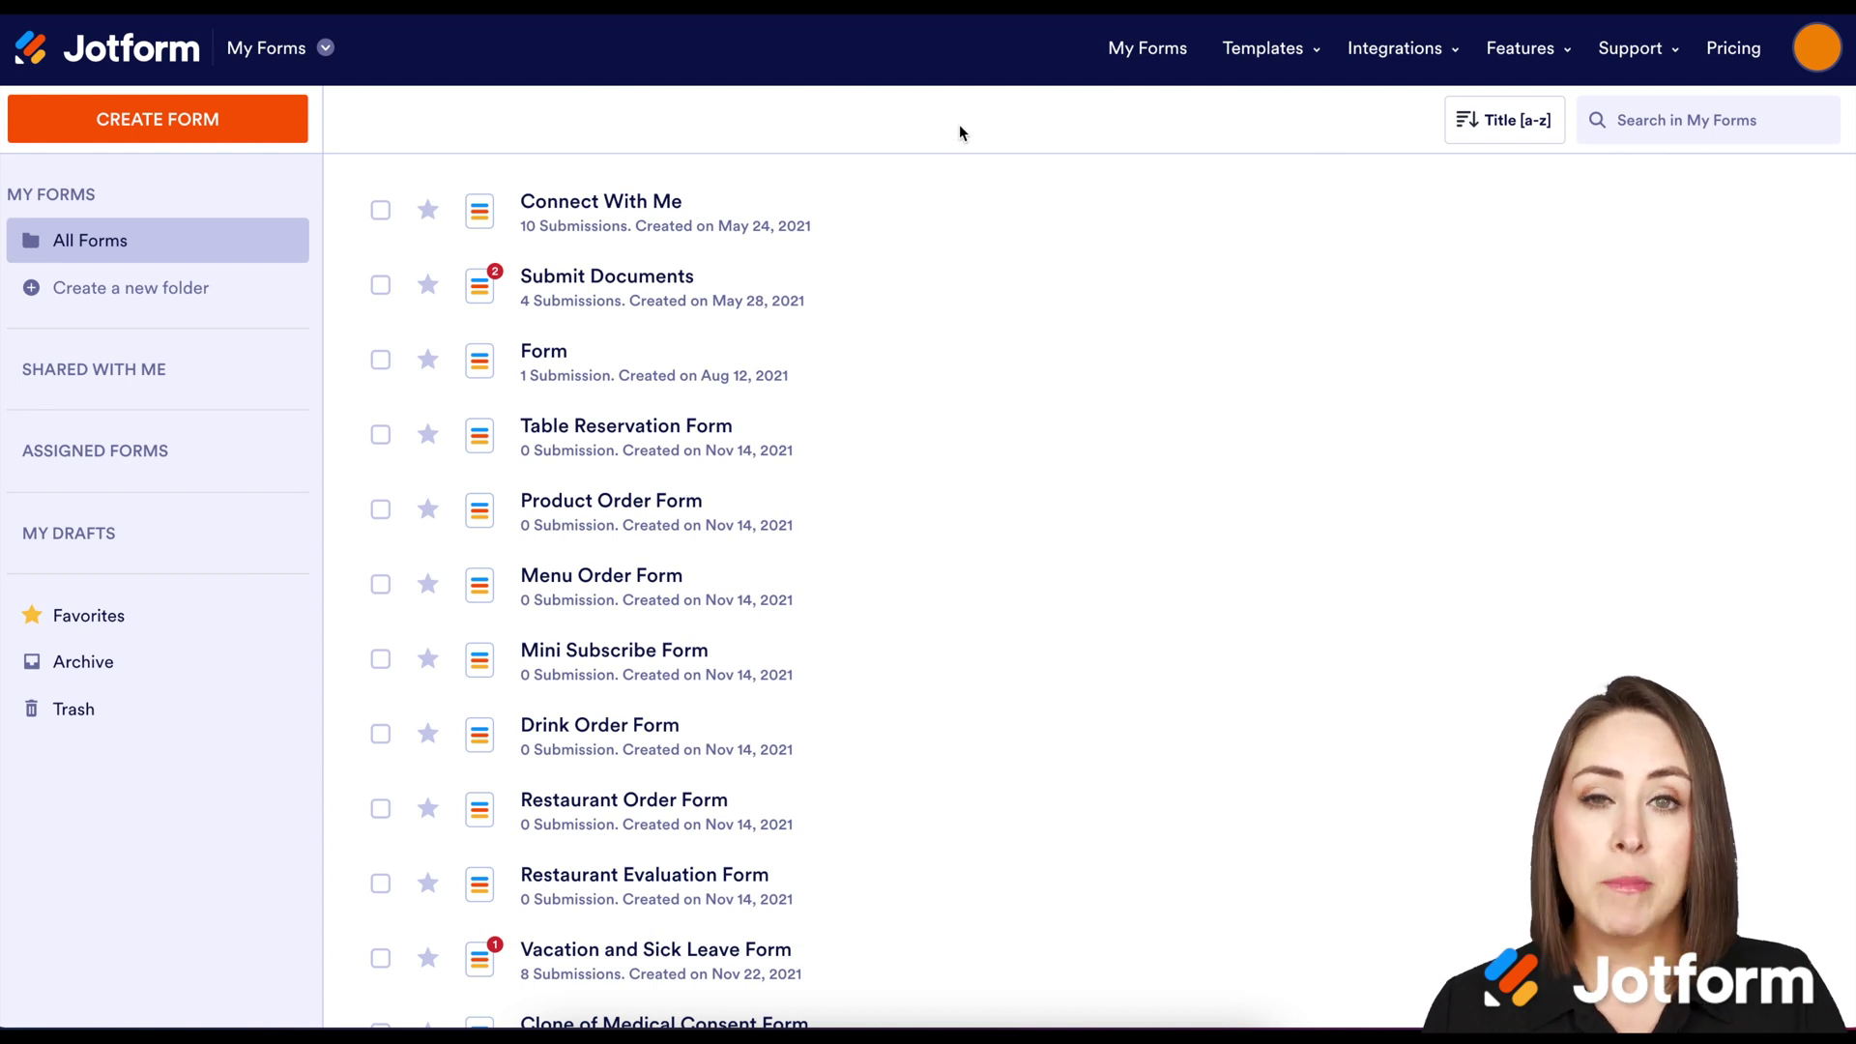
mouse_move(1515, 289)
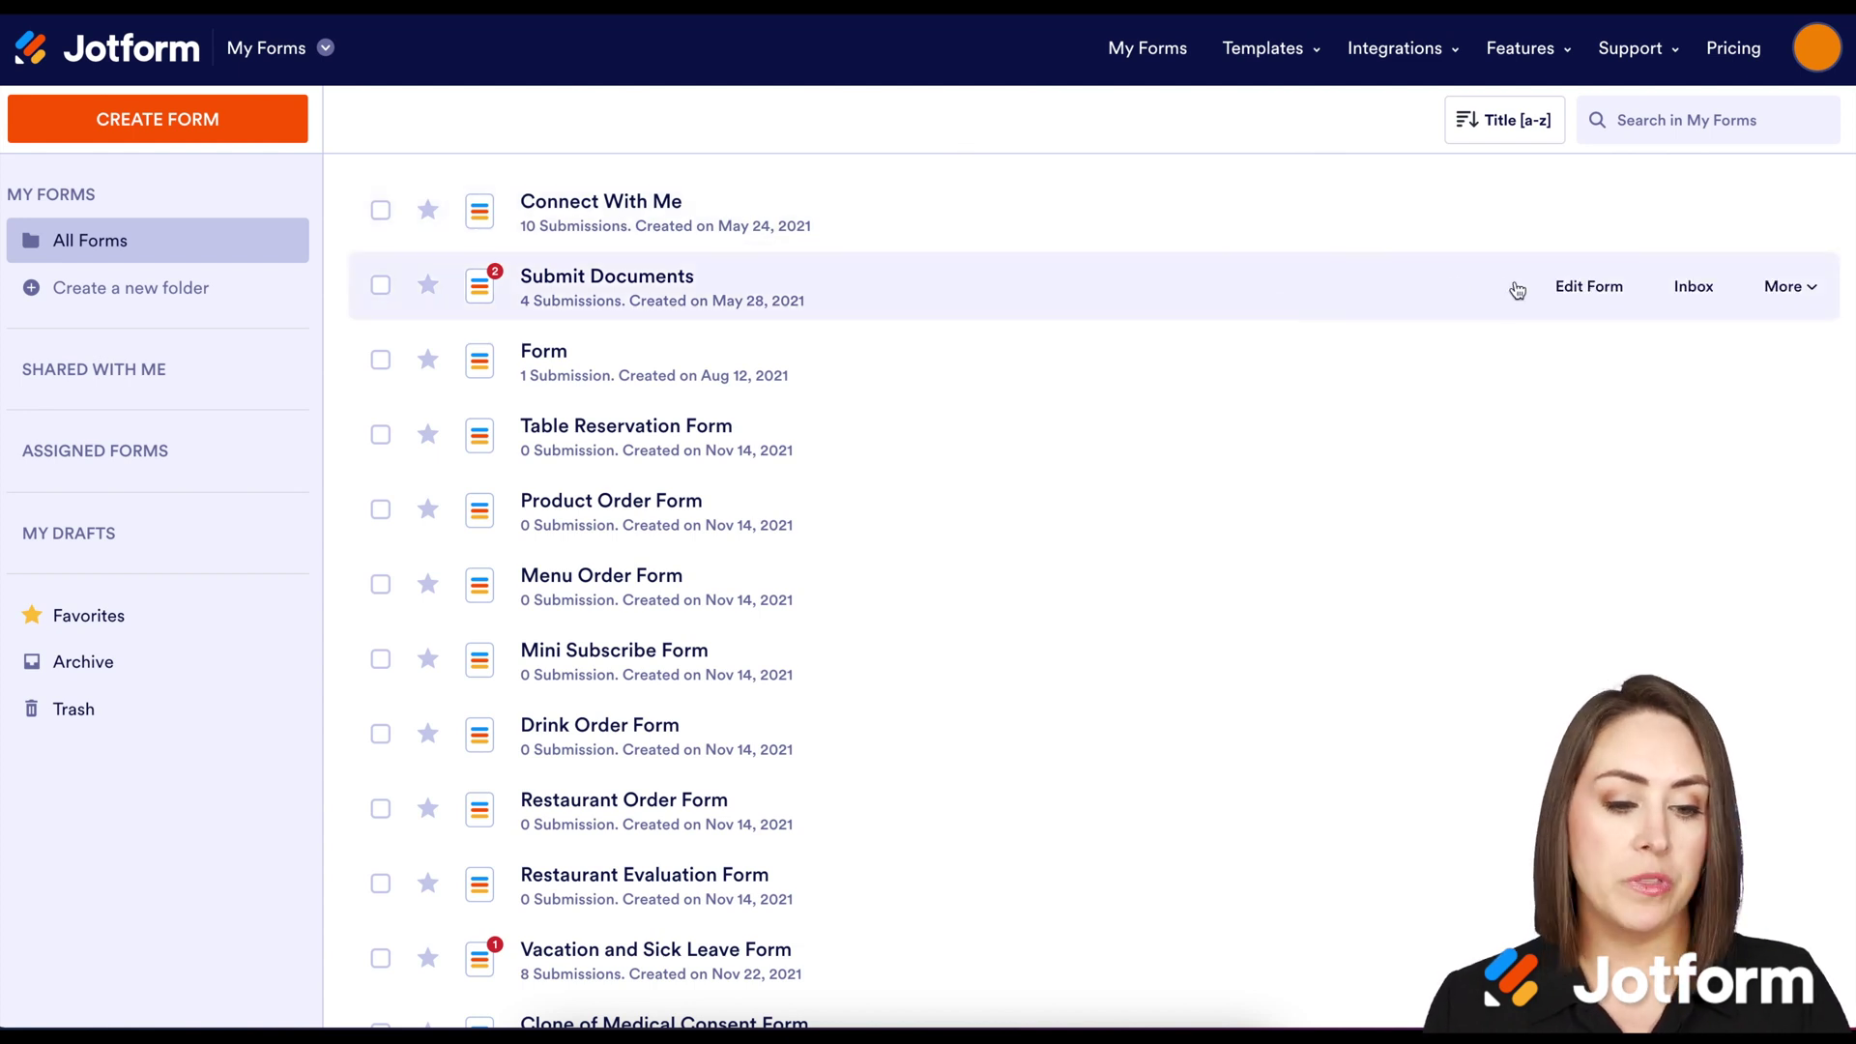
click(1790, 287)
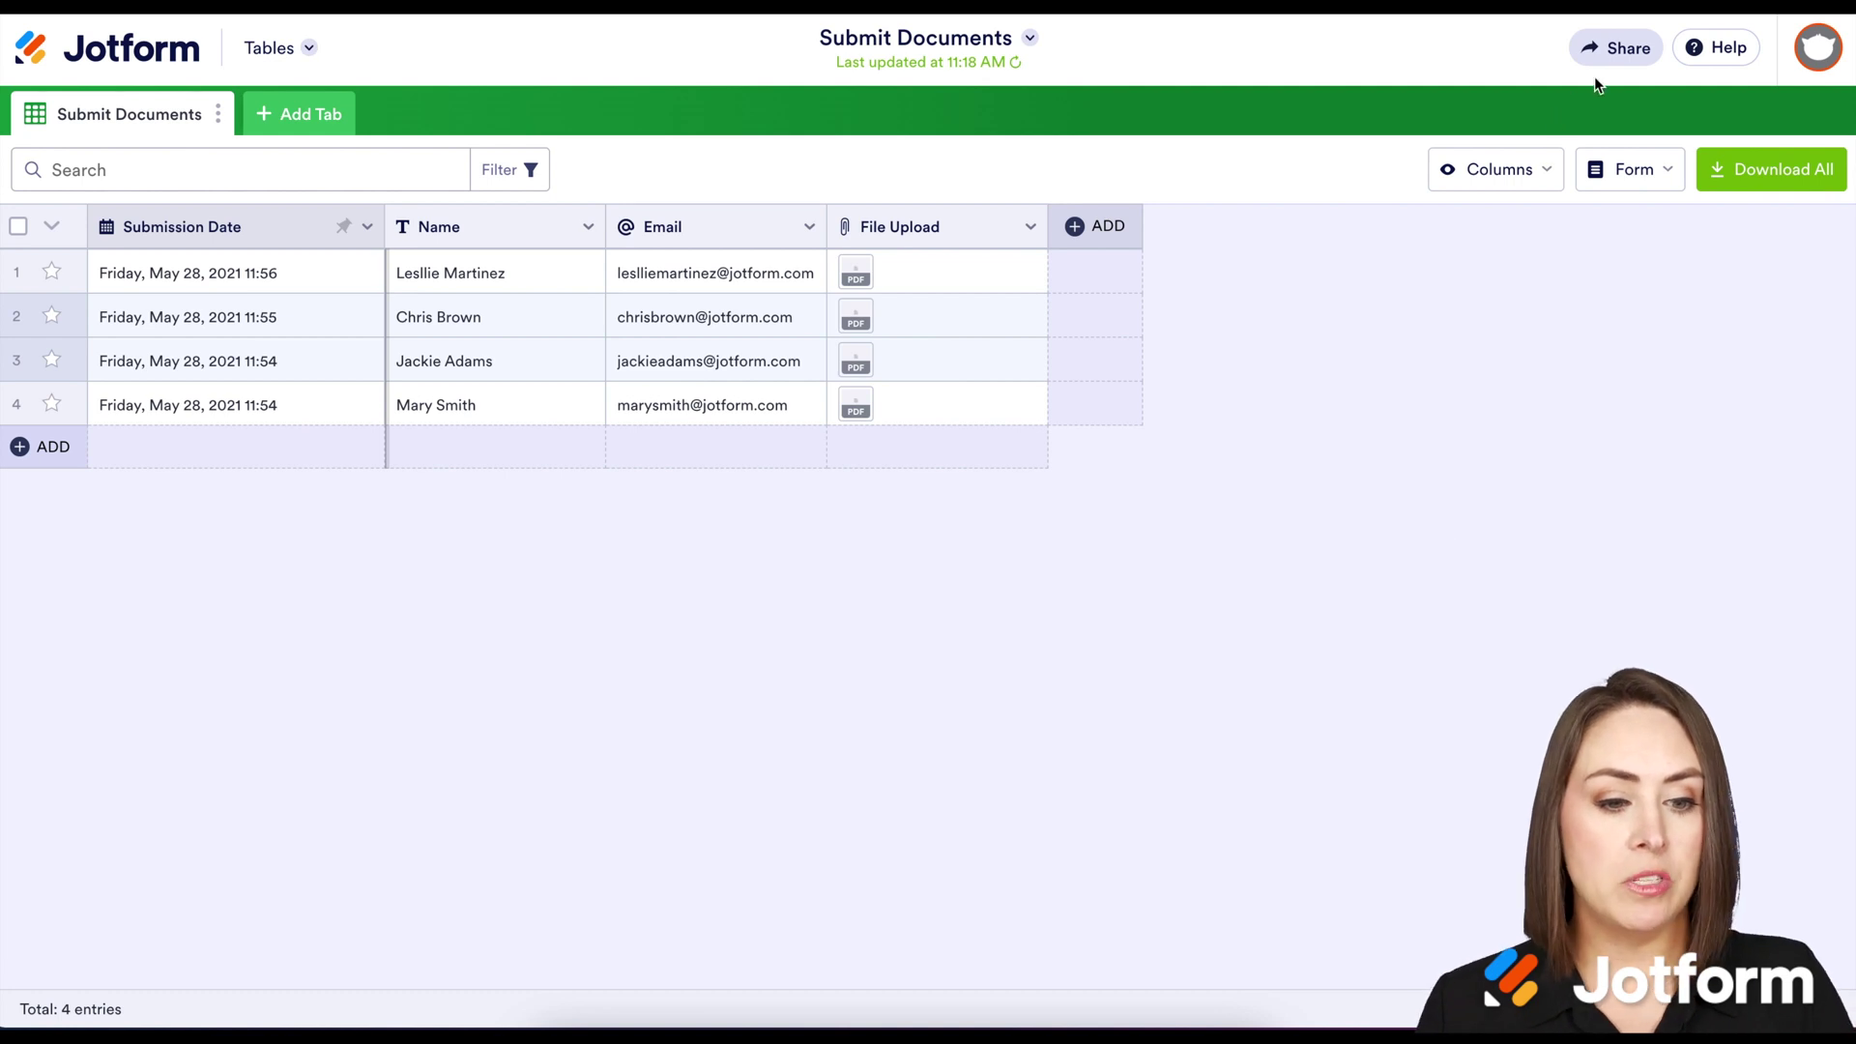
click(1618, 62)
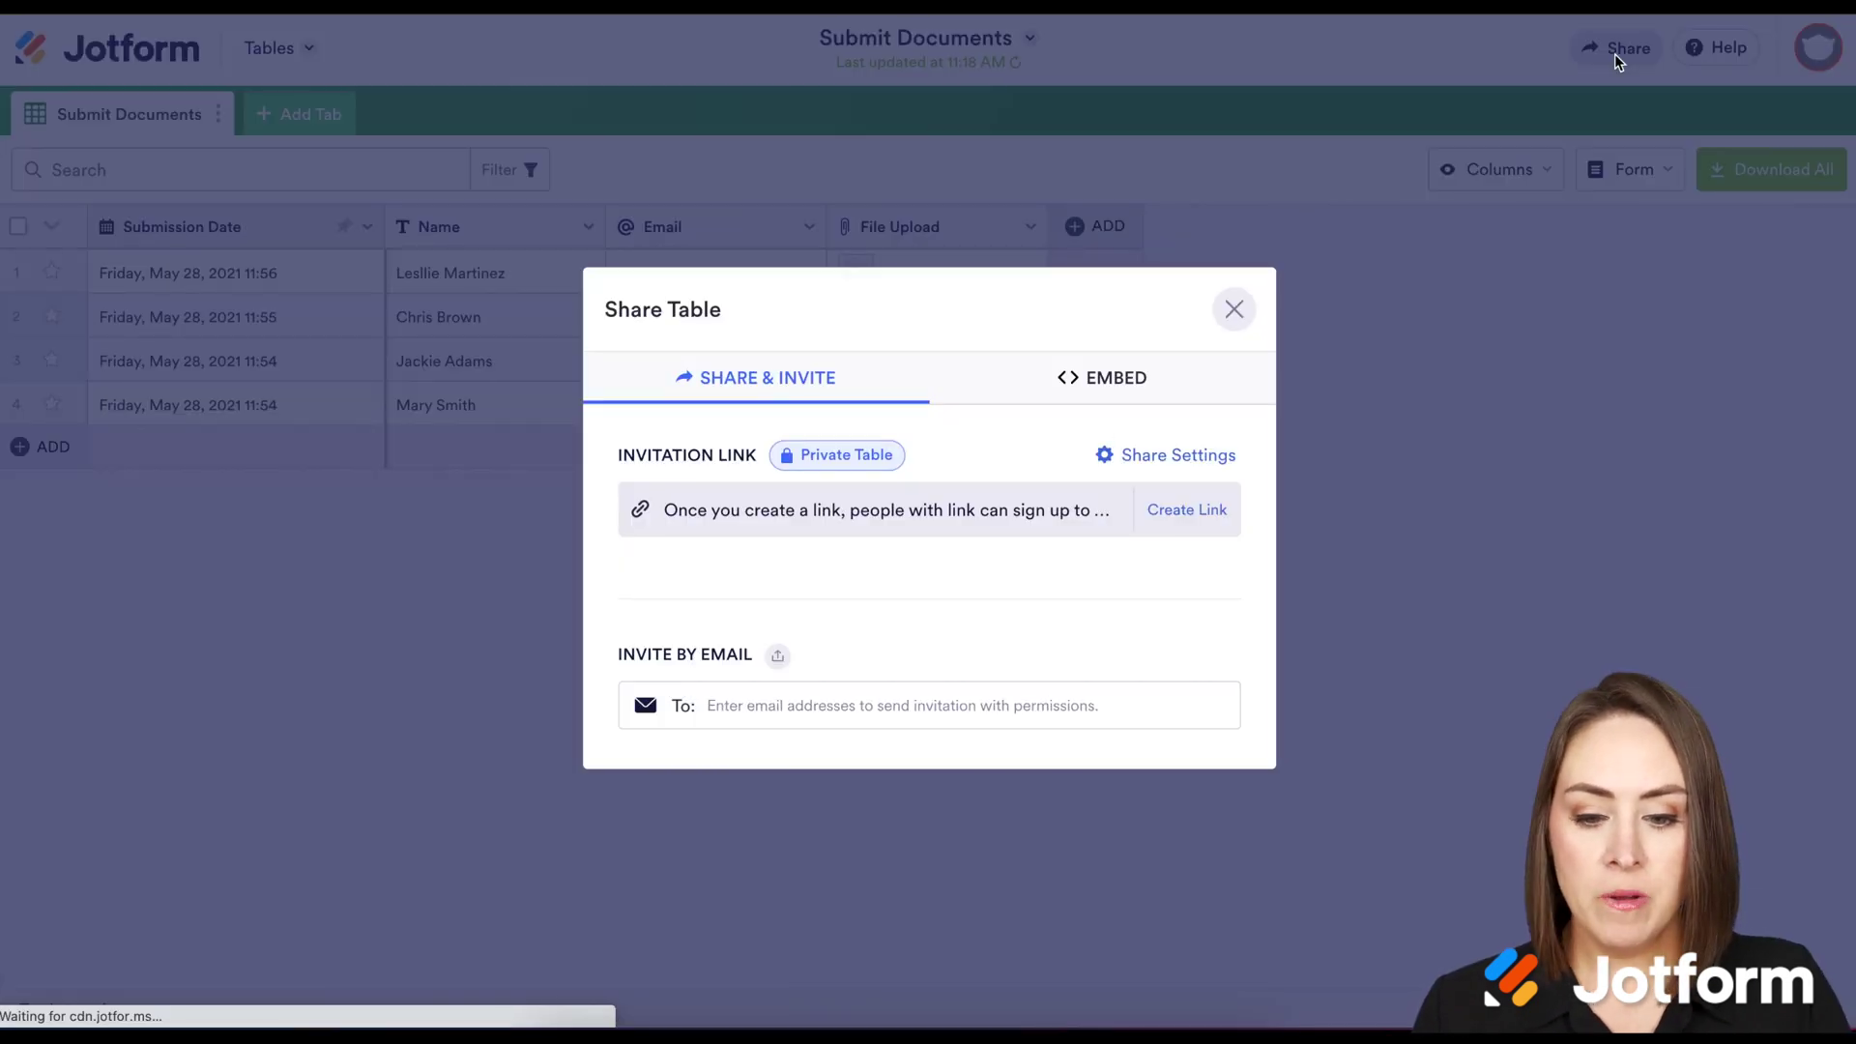
- Invite two email addresses to the table as Collaborators and review the pending invitations
click(817, 714)
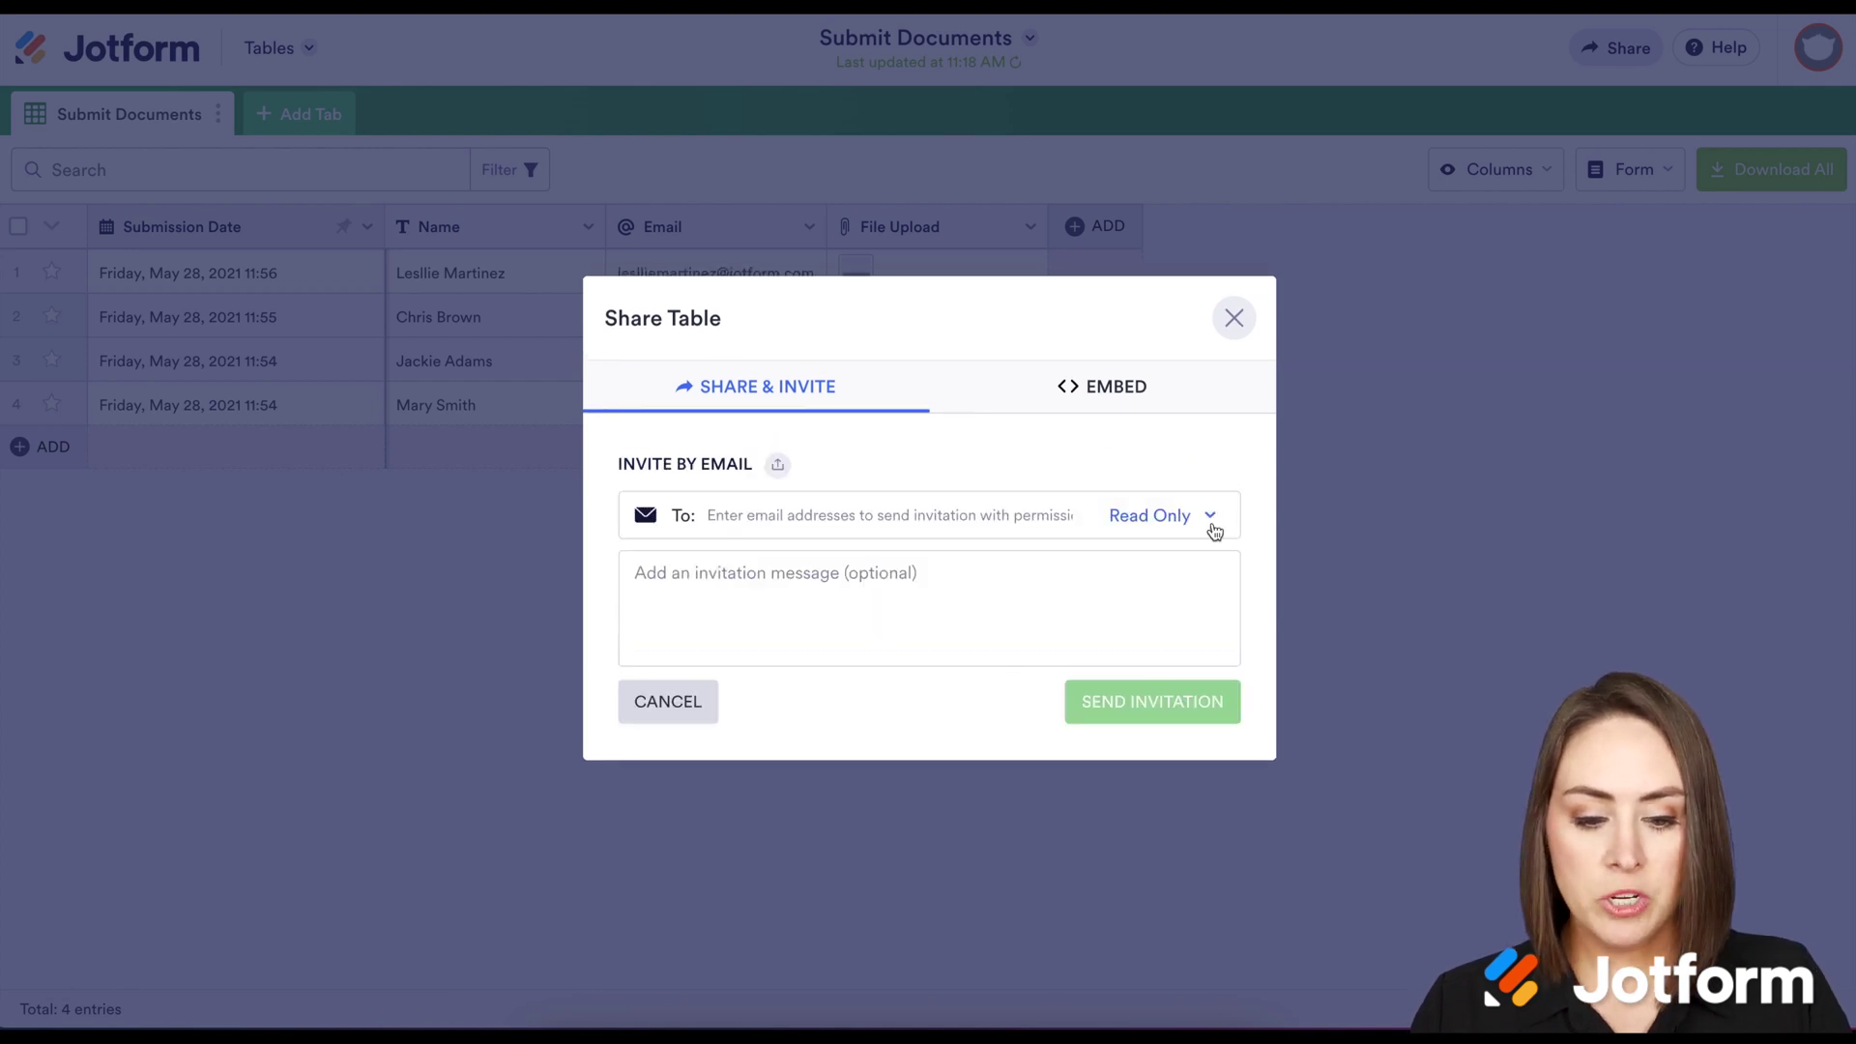
click(1213, 529)
click(1057, 666)
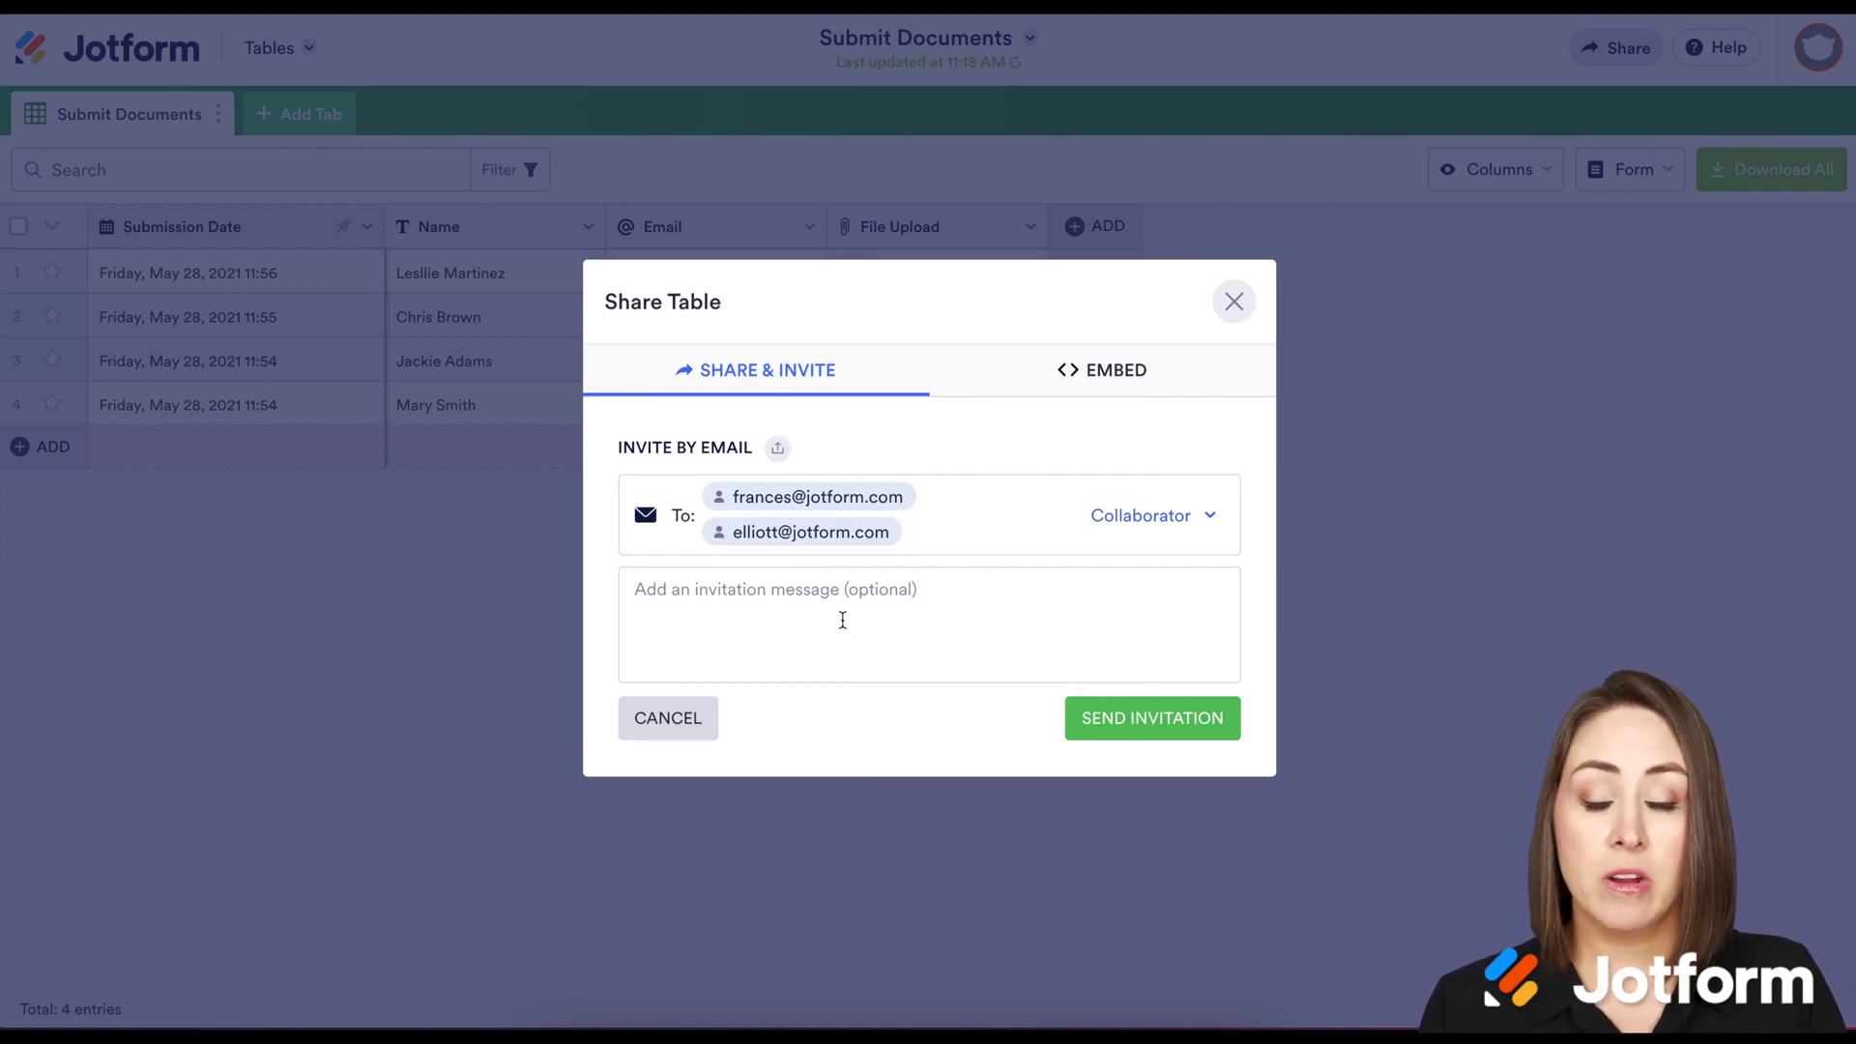
click(1154, 719)
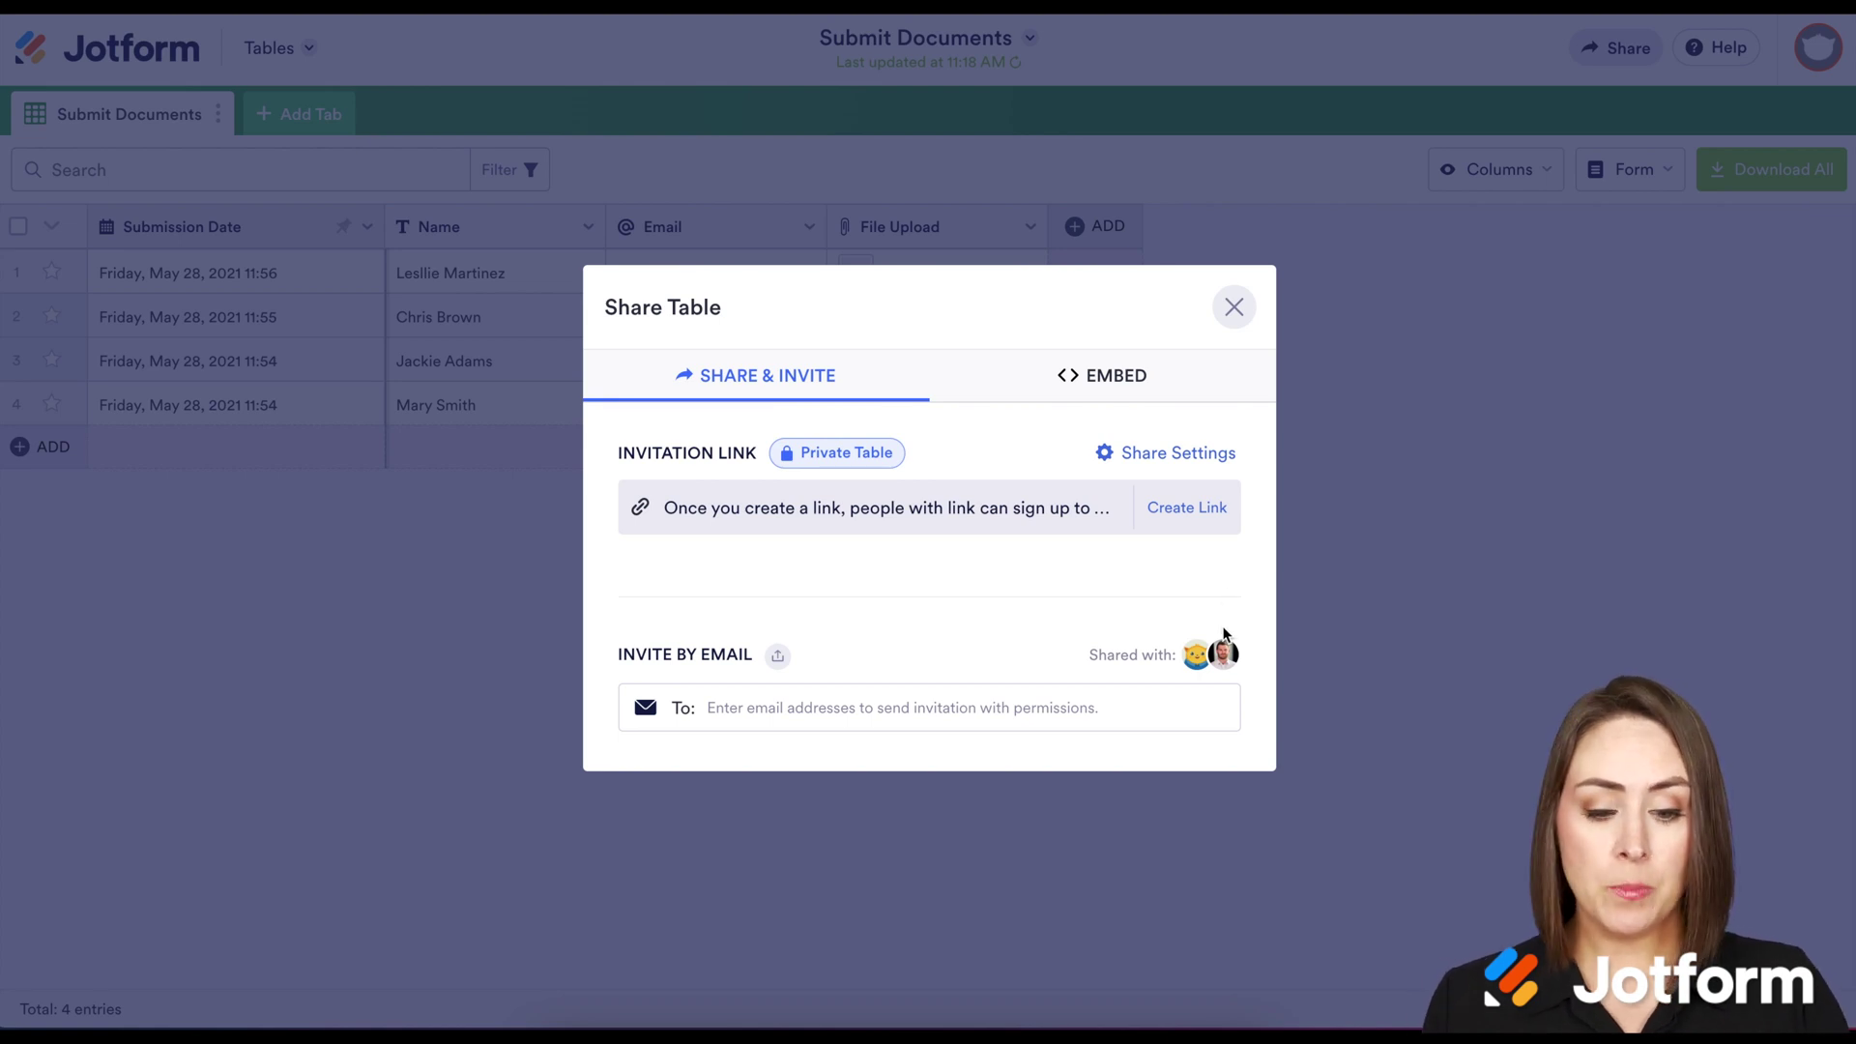
click(1227, 657)
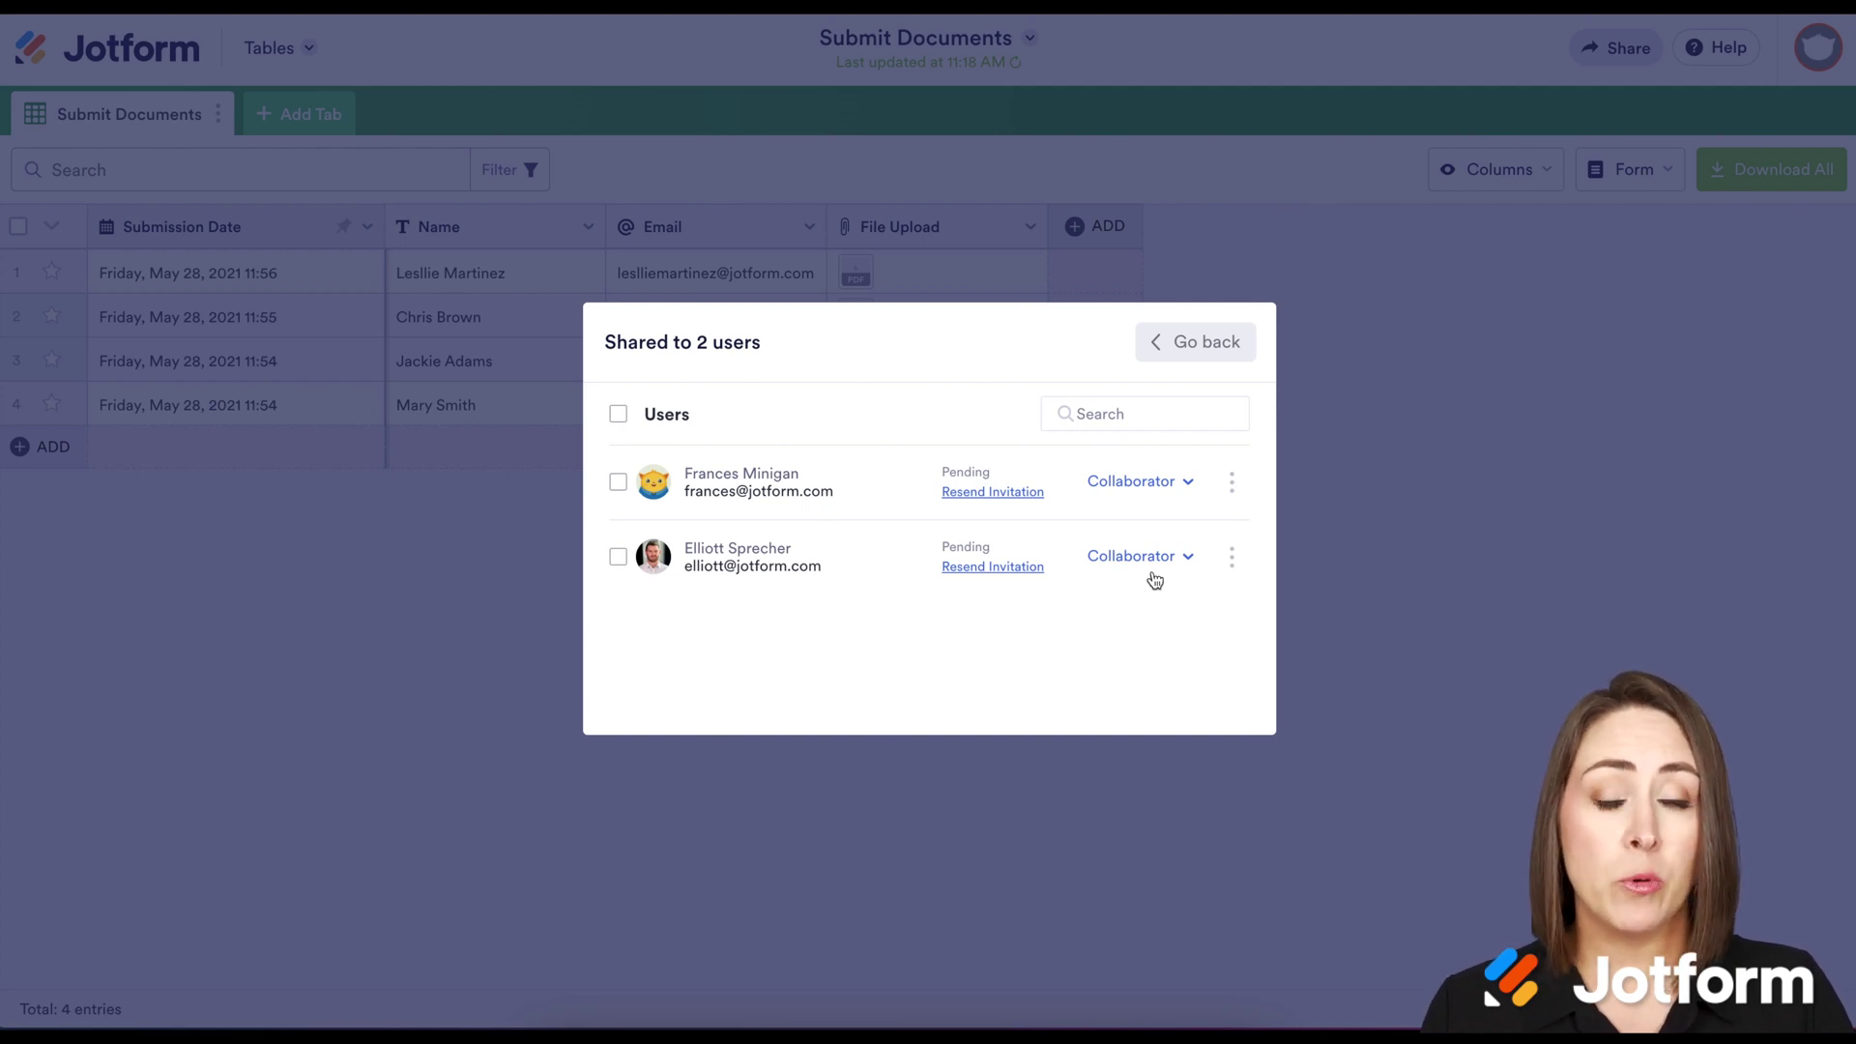
click(1406, 491)
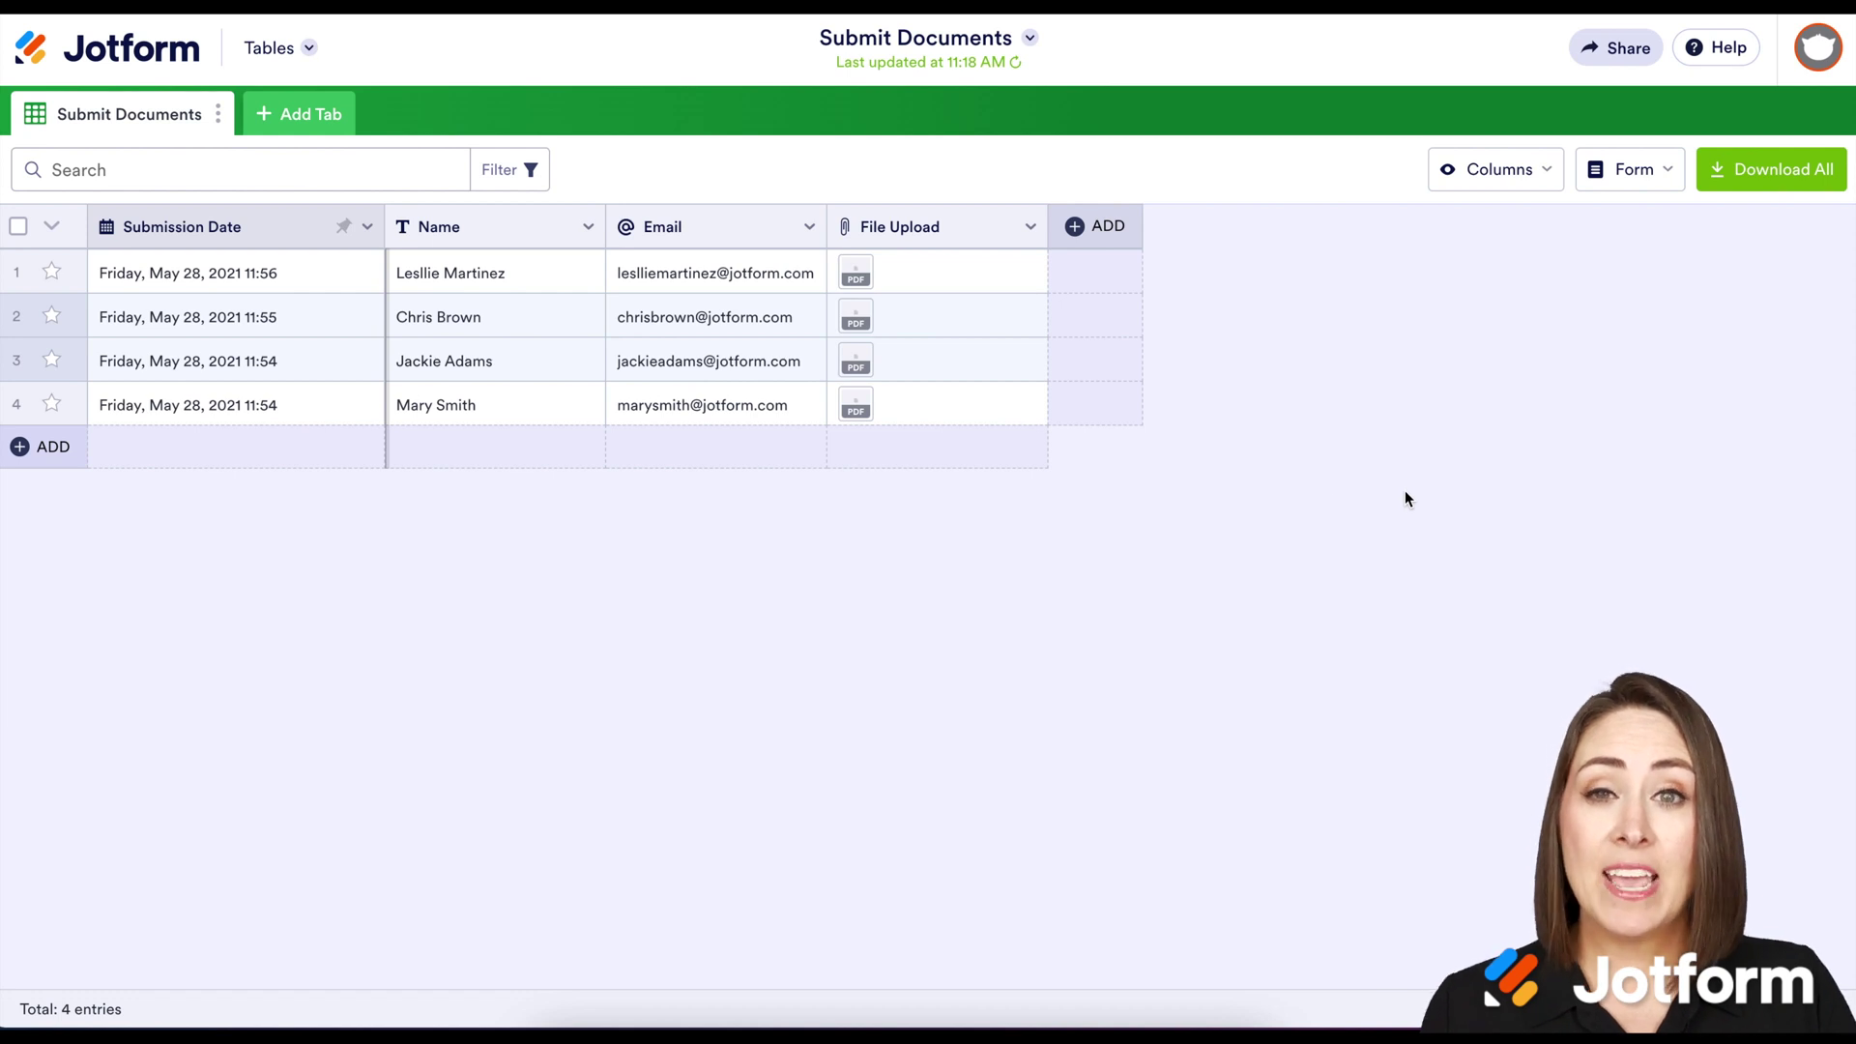
- Add a column named Assignee with email notifications and Select Multiple Assignees turned on
click(1098, 226)
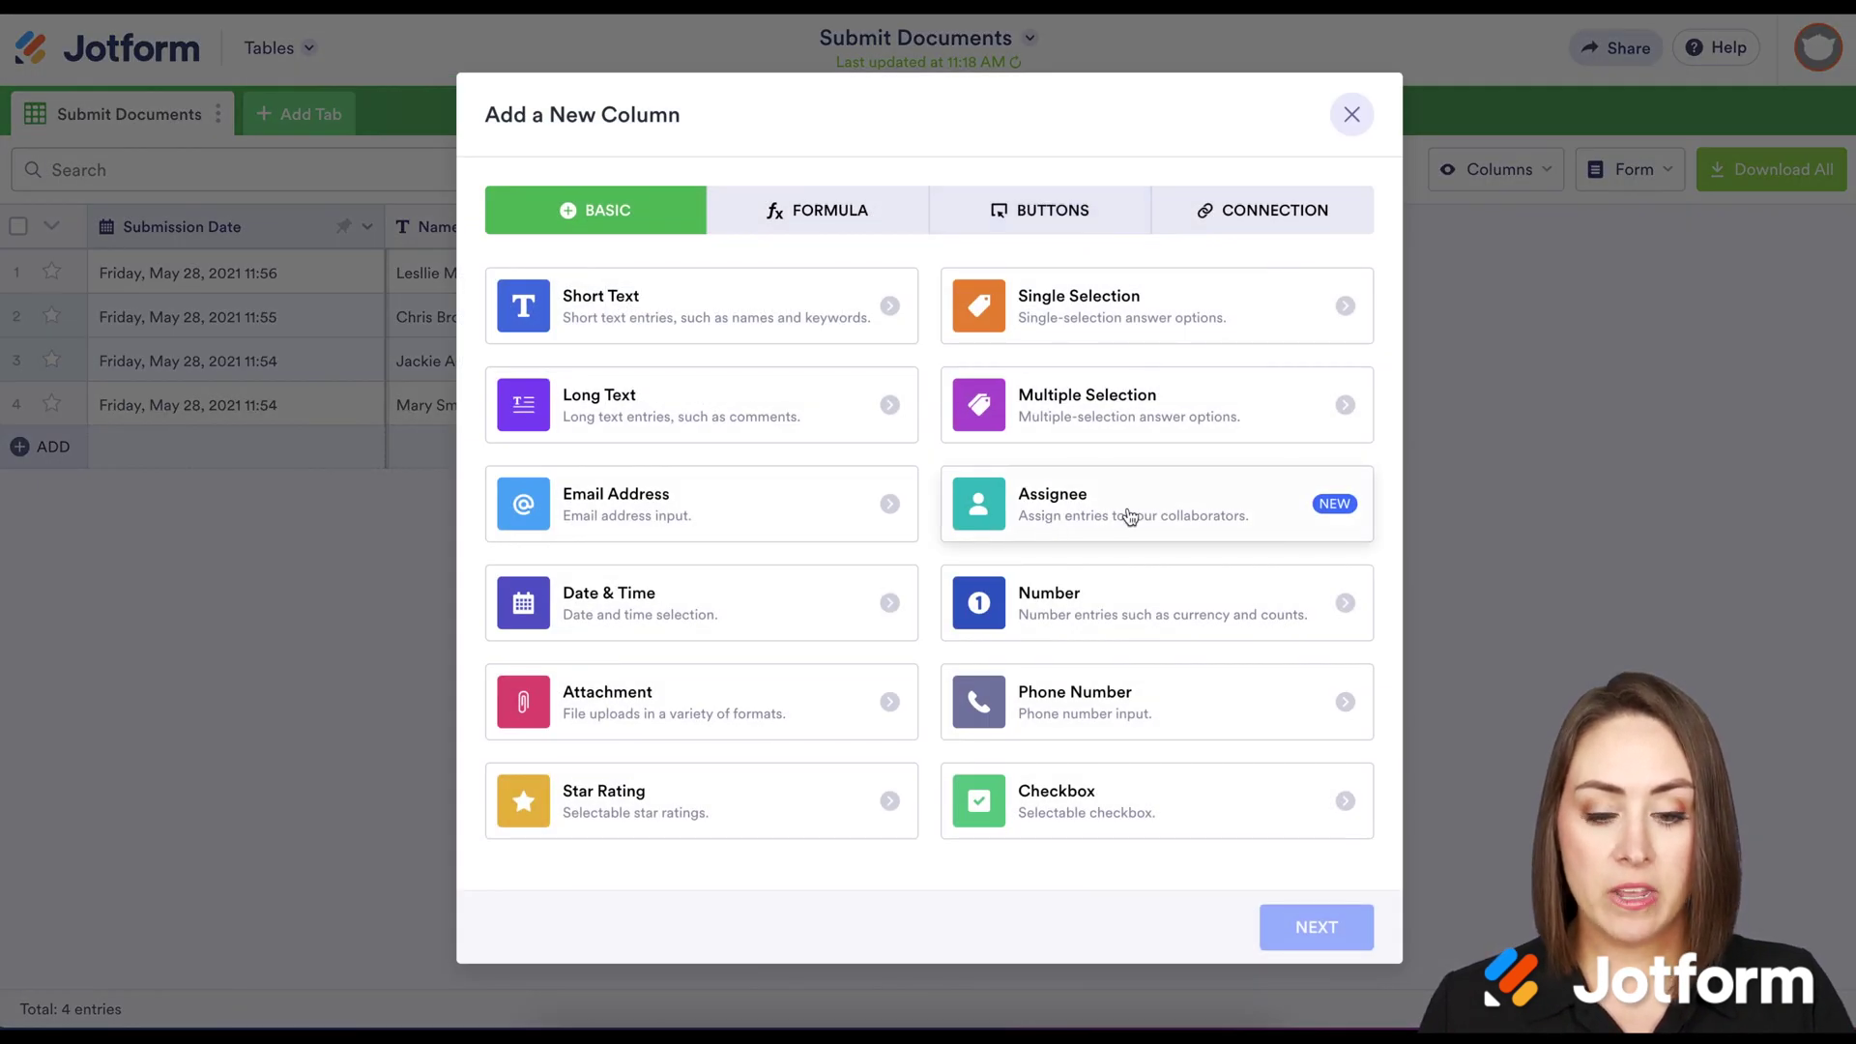
click(1130, 517)
click(1289, 920)
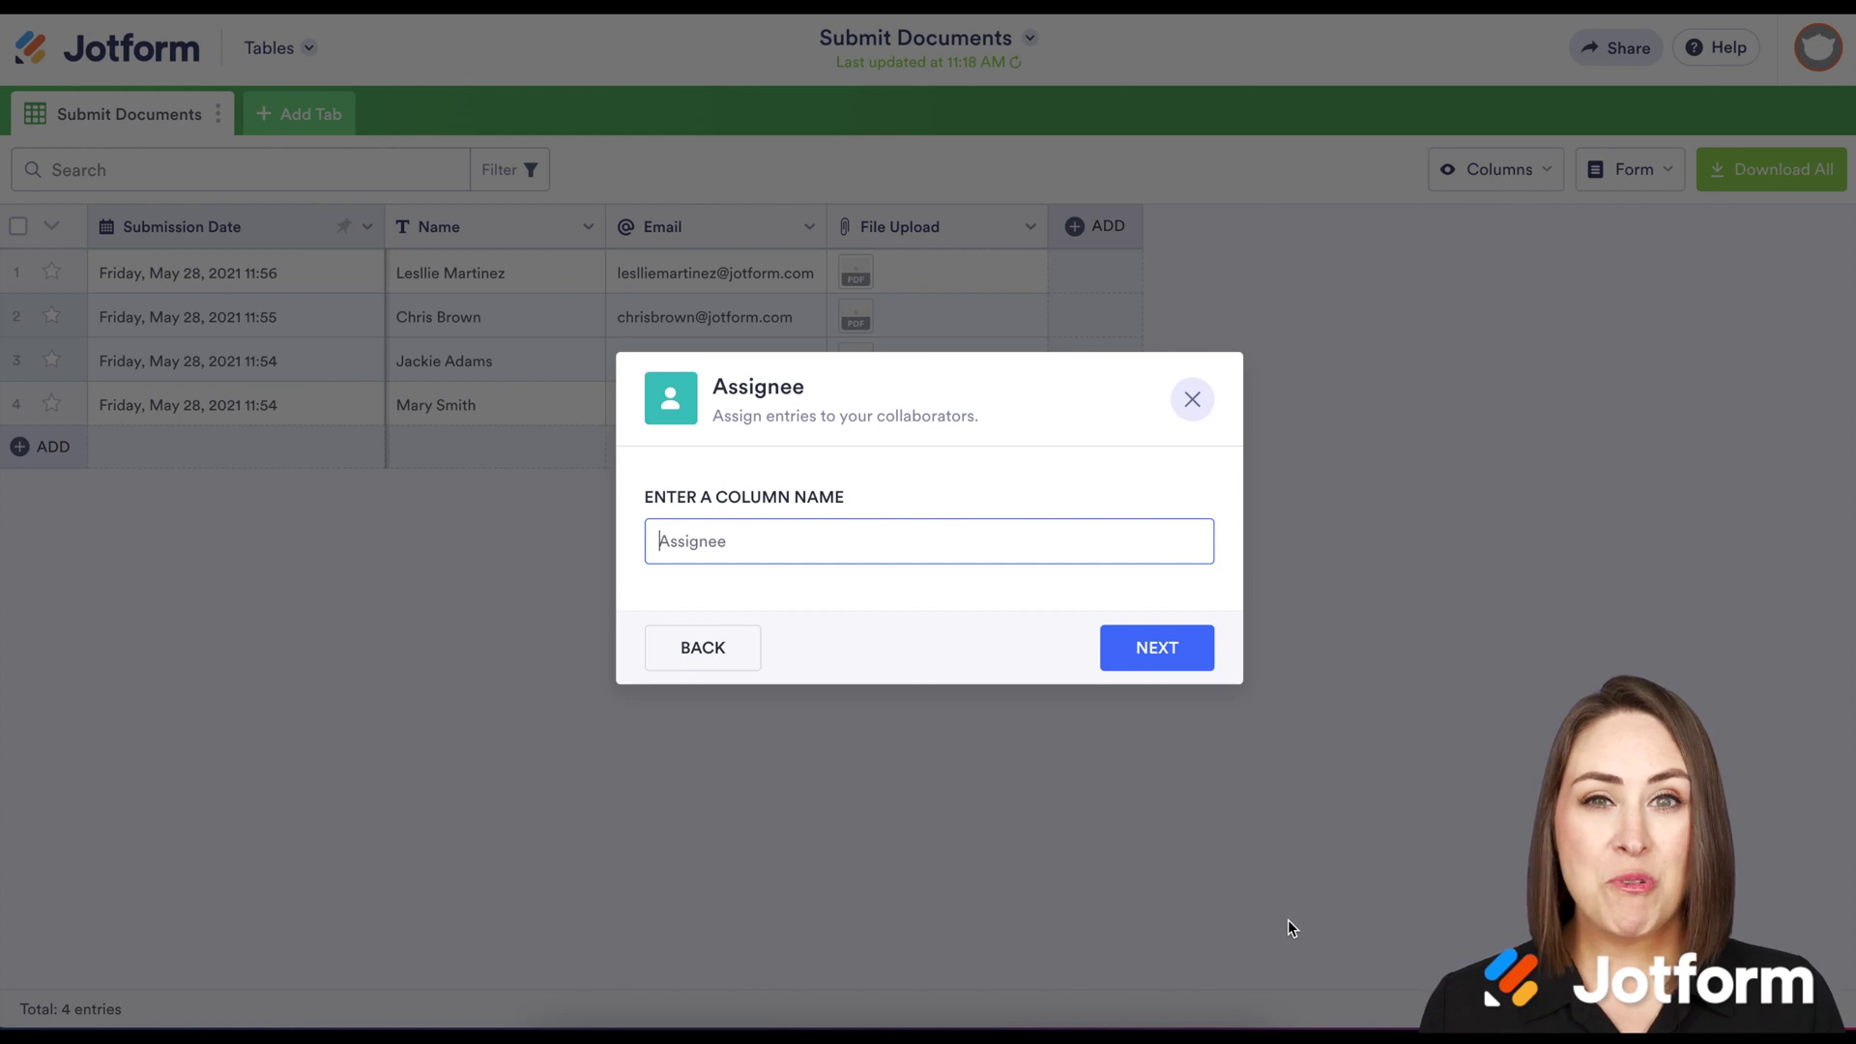
text(Assigne)
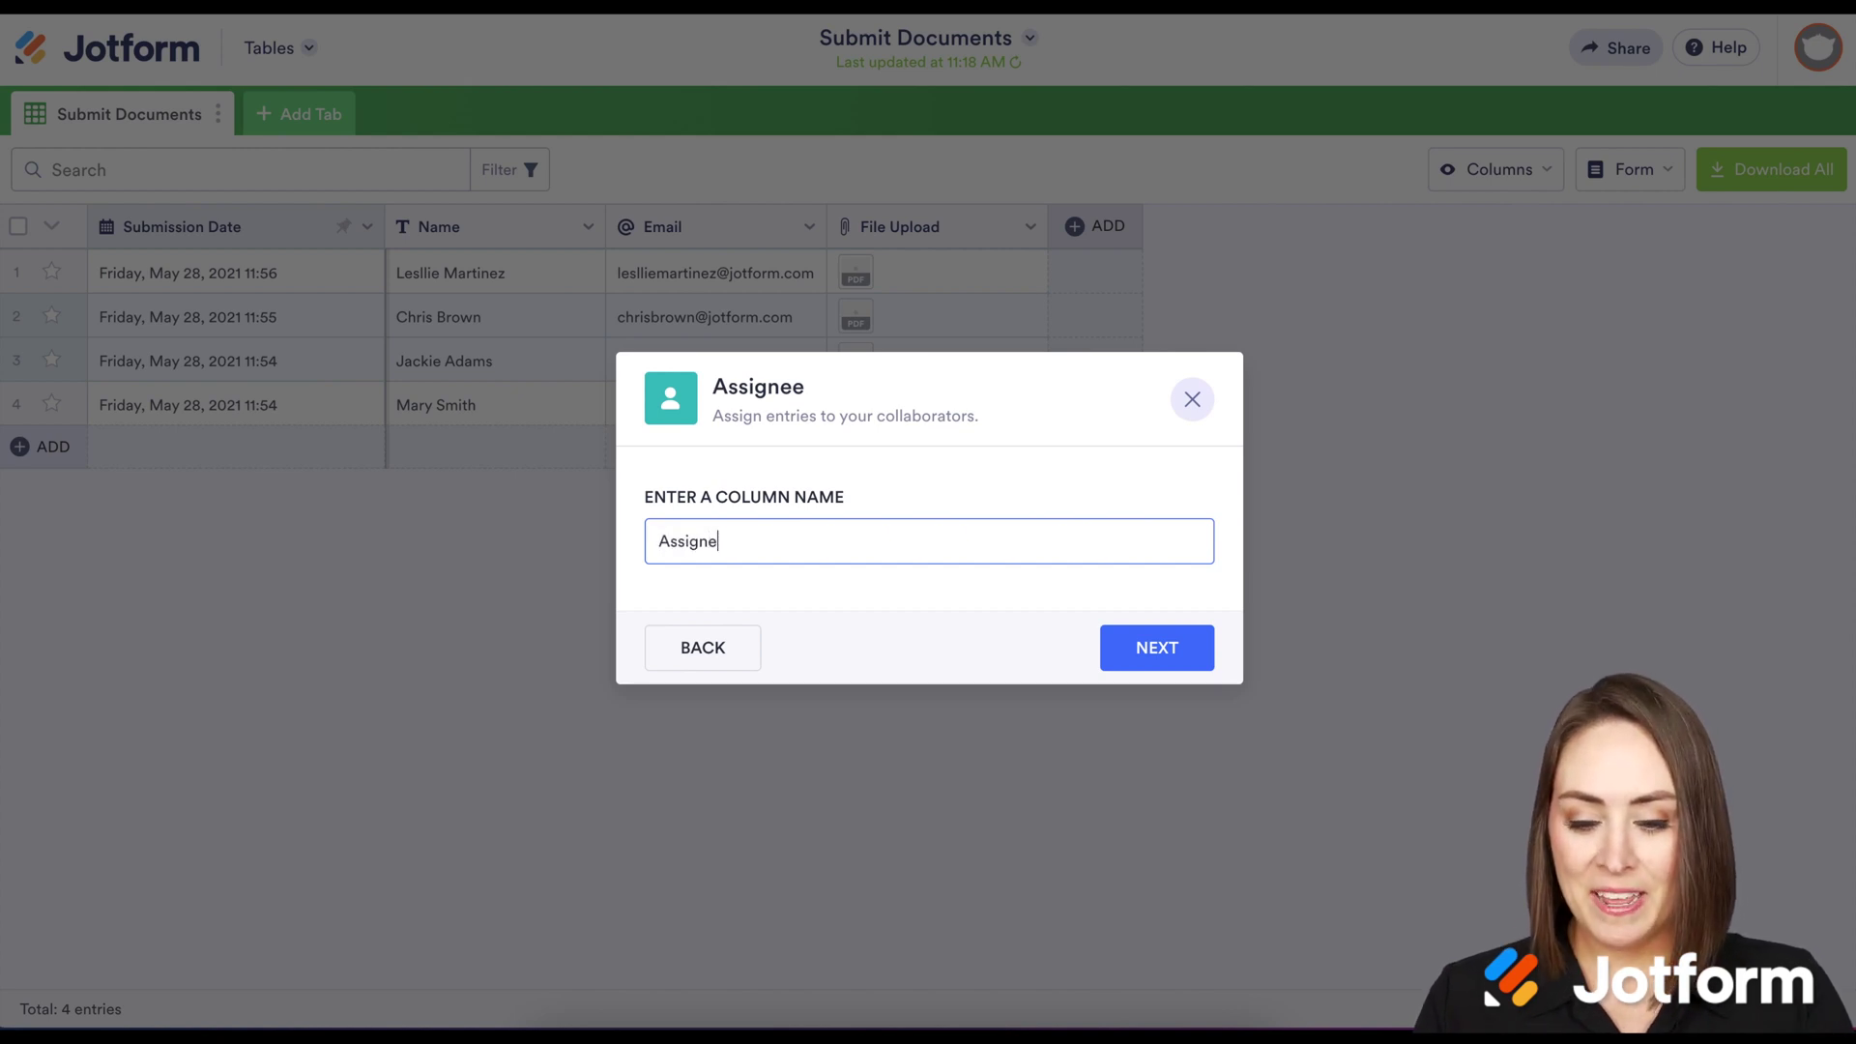
text(e)
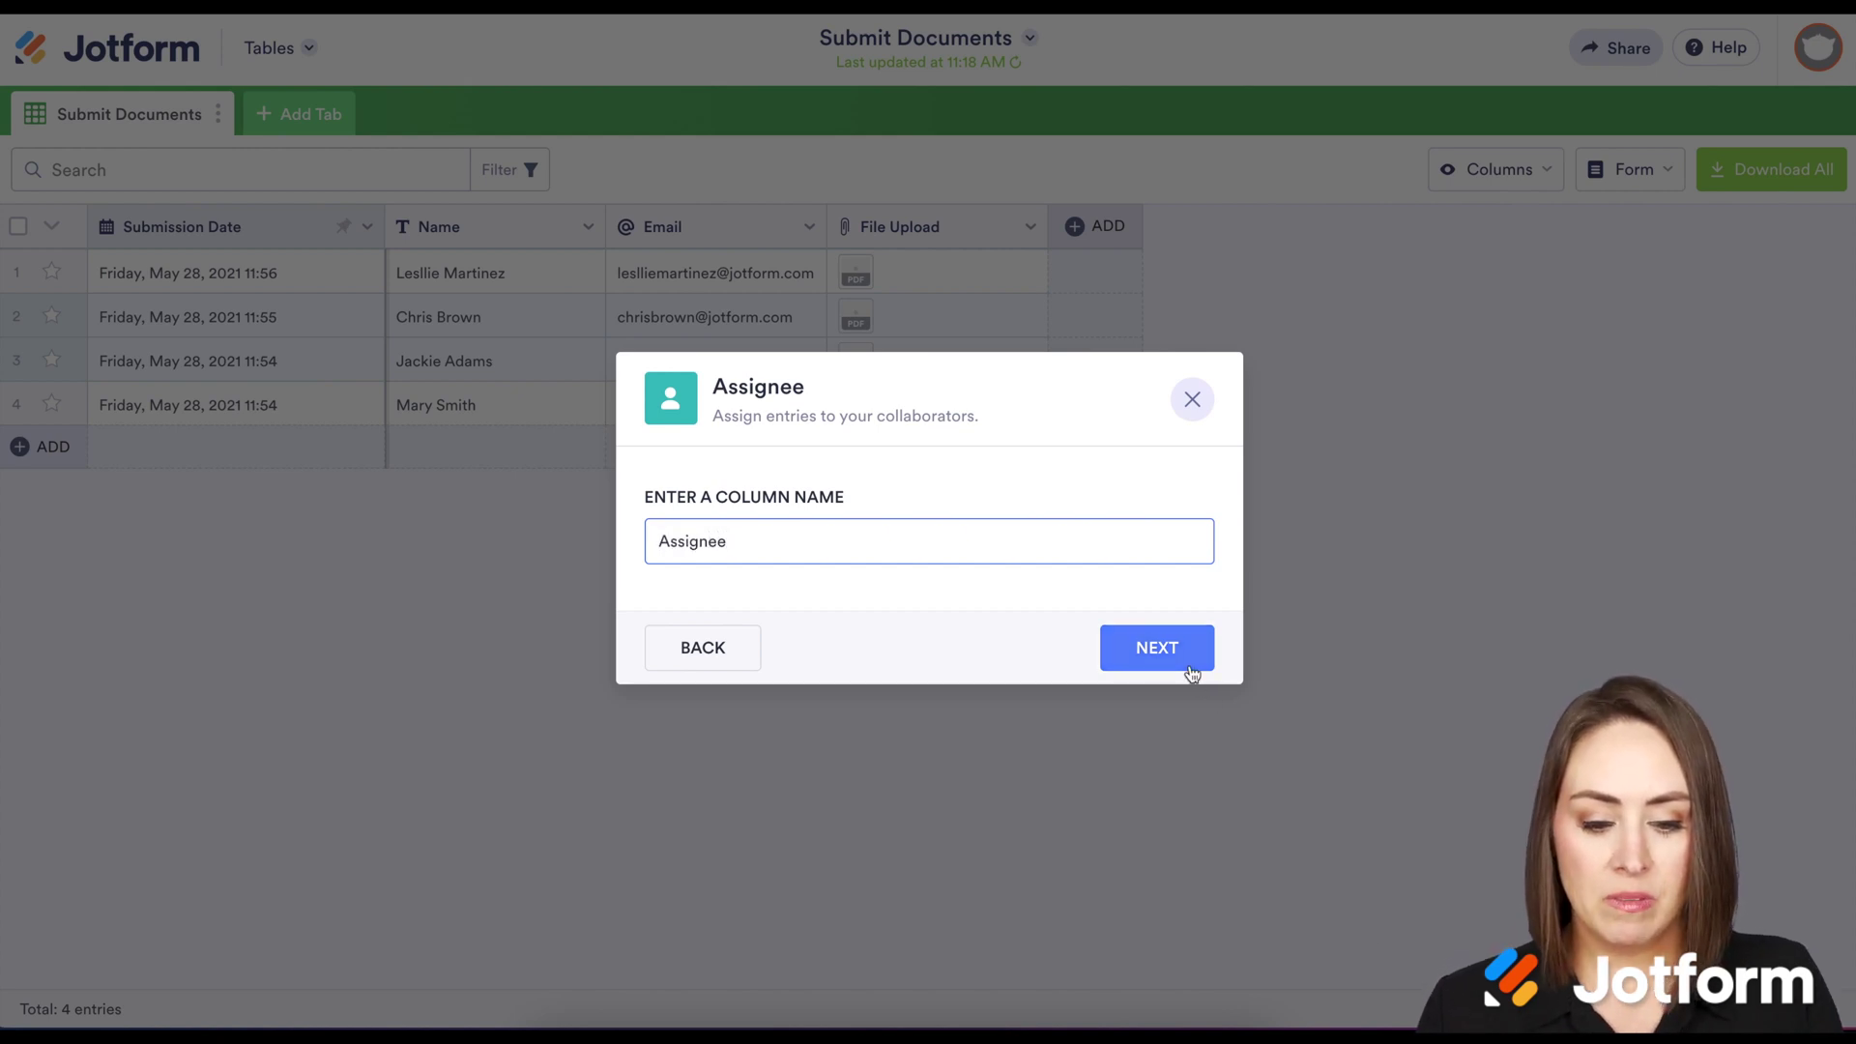
click(1155, 647)
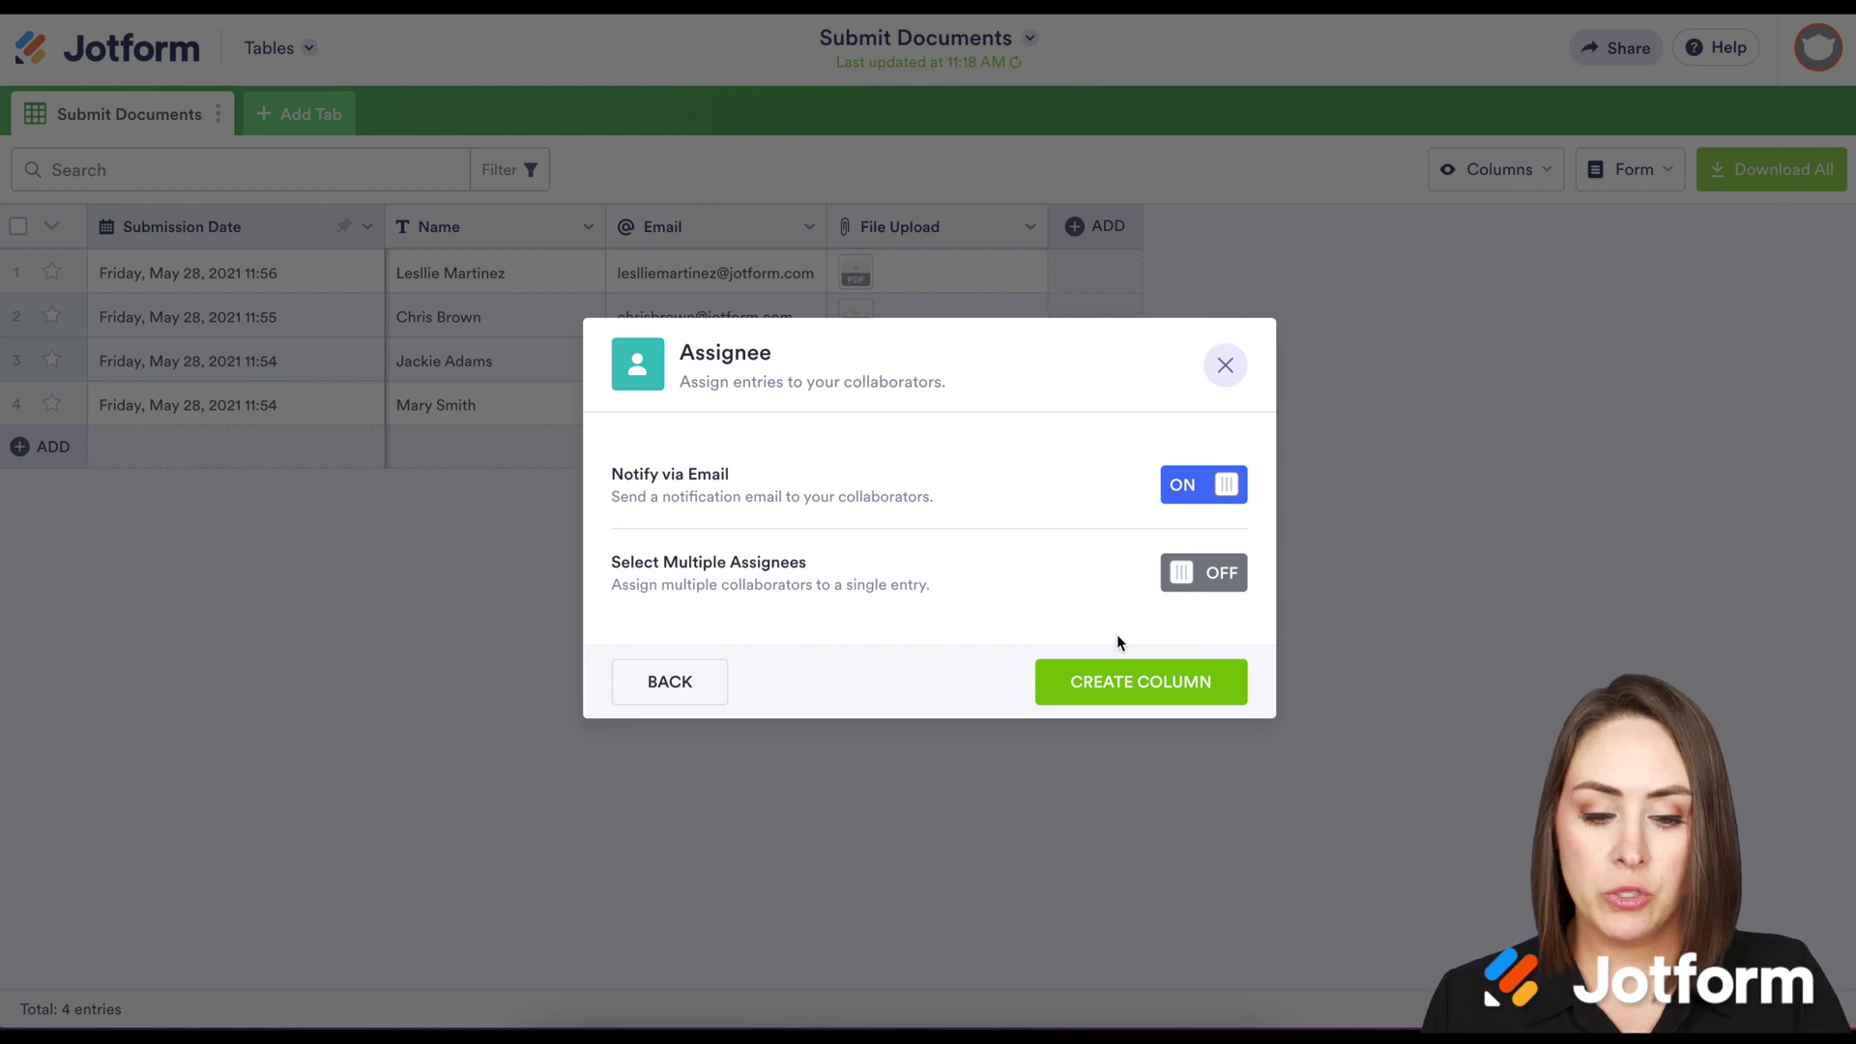
click(1204, 577)
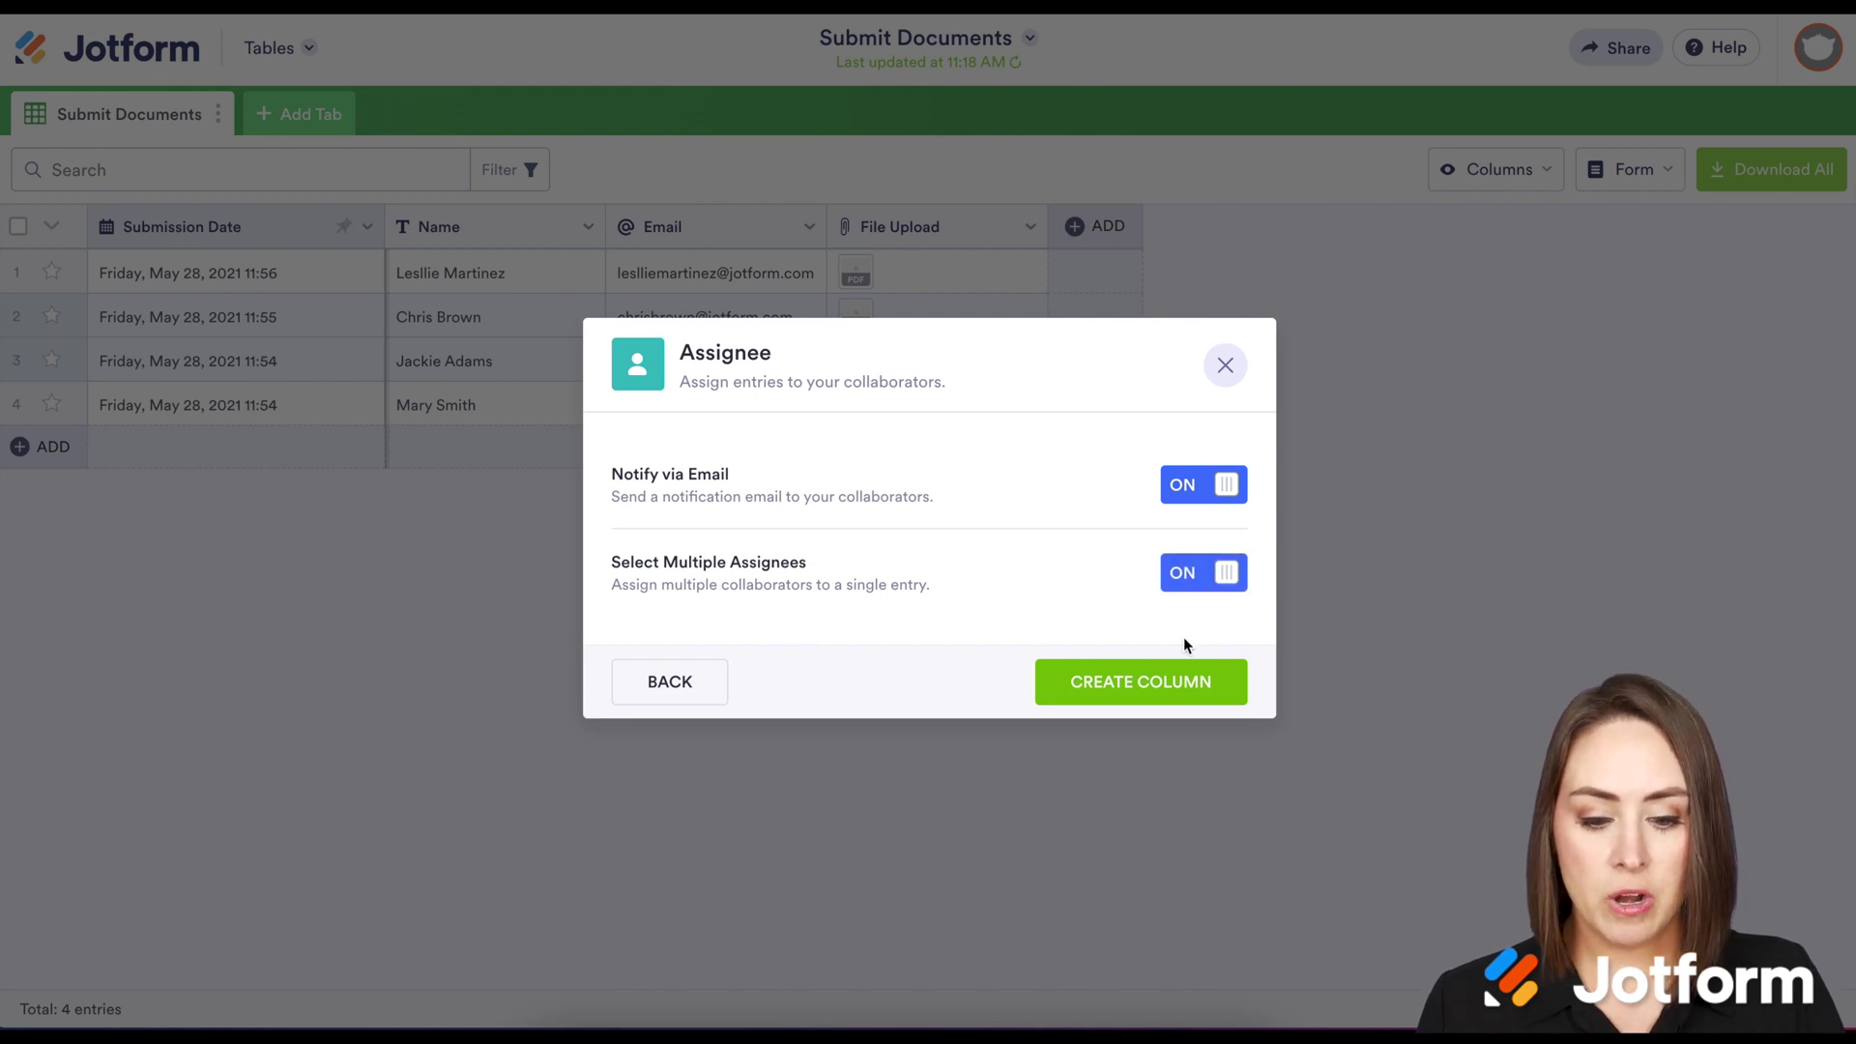
click(1137, 679)
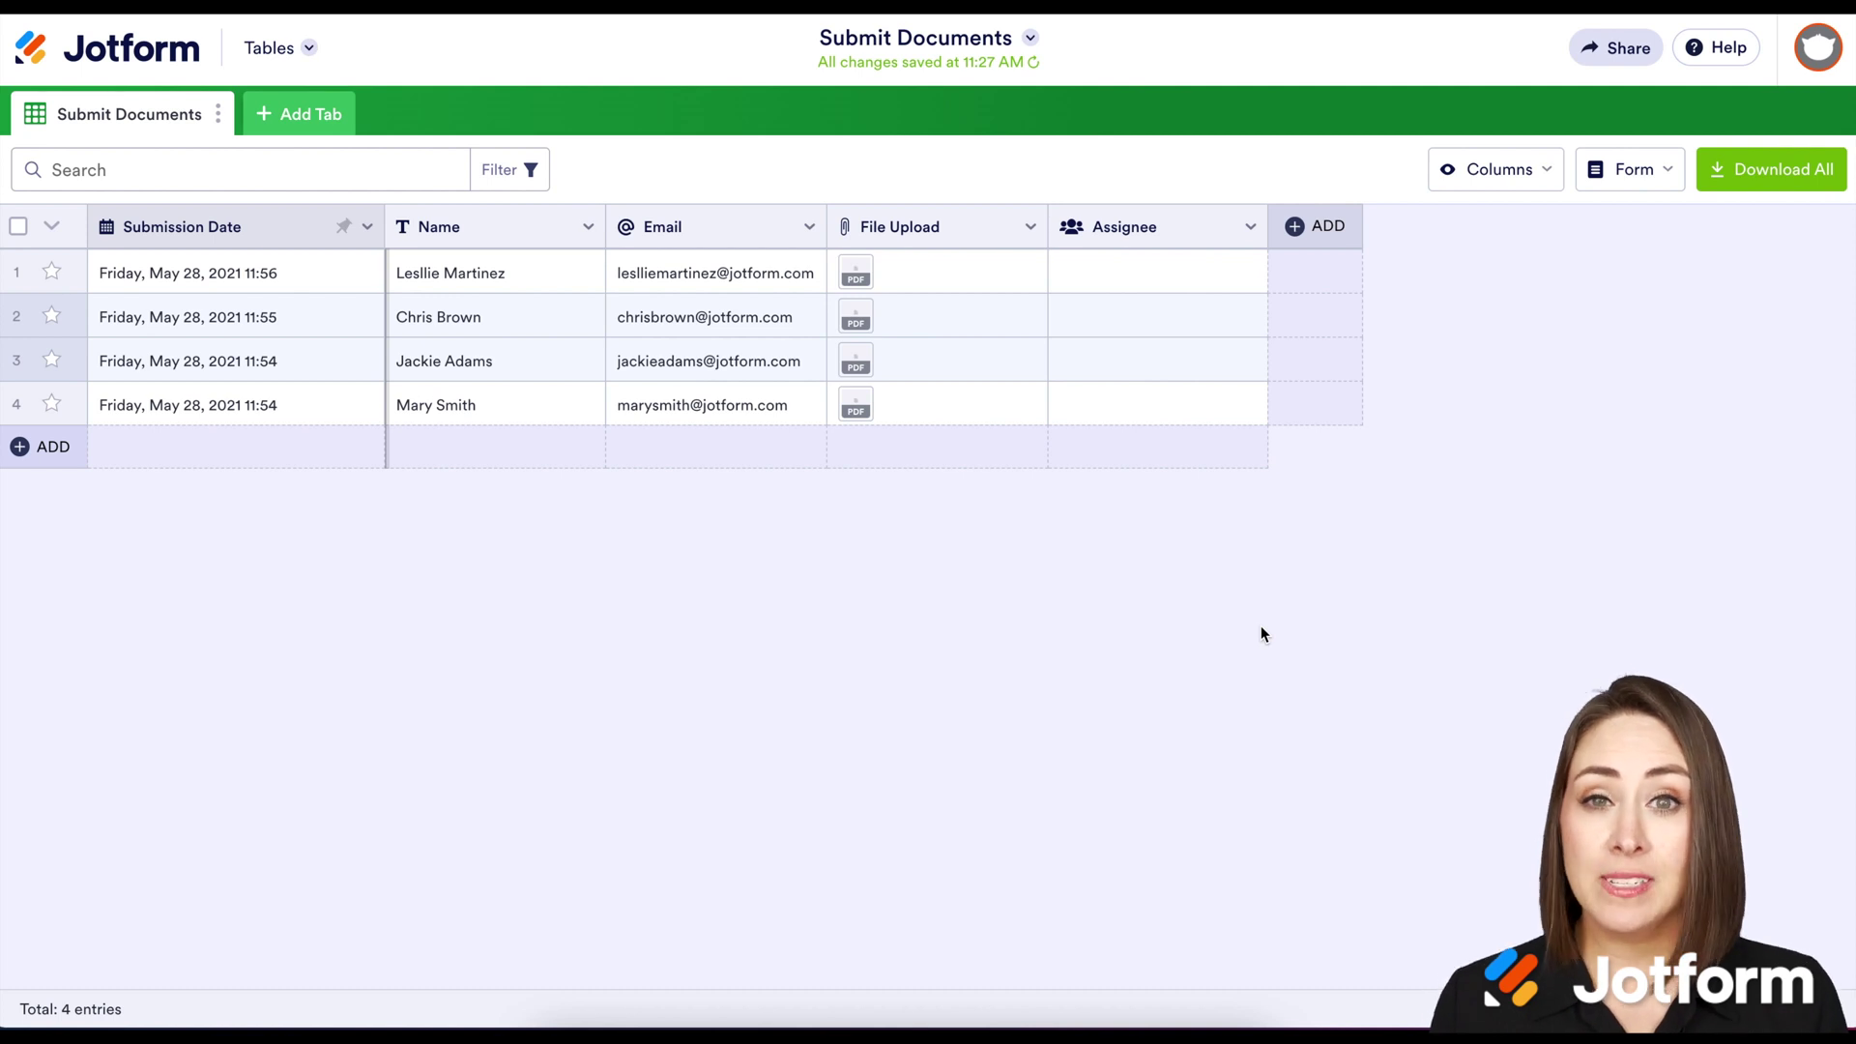
mouse_move(580, 273)
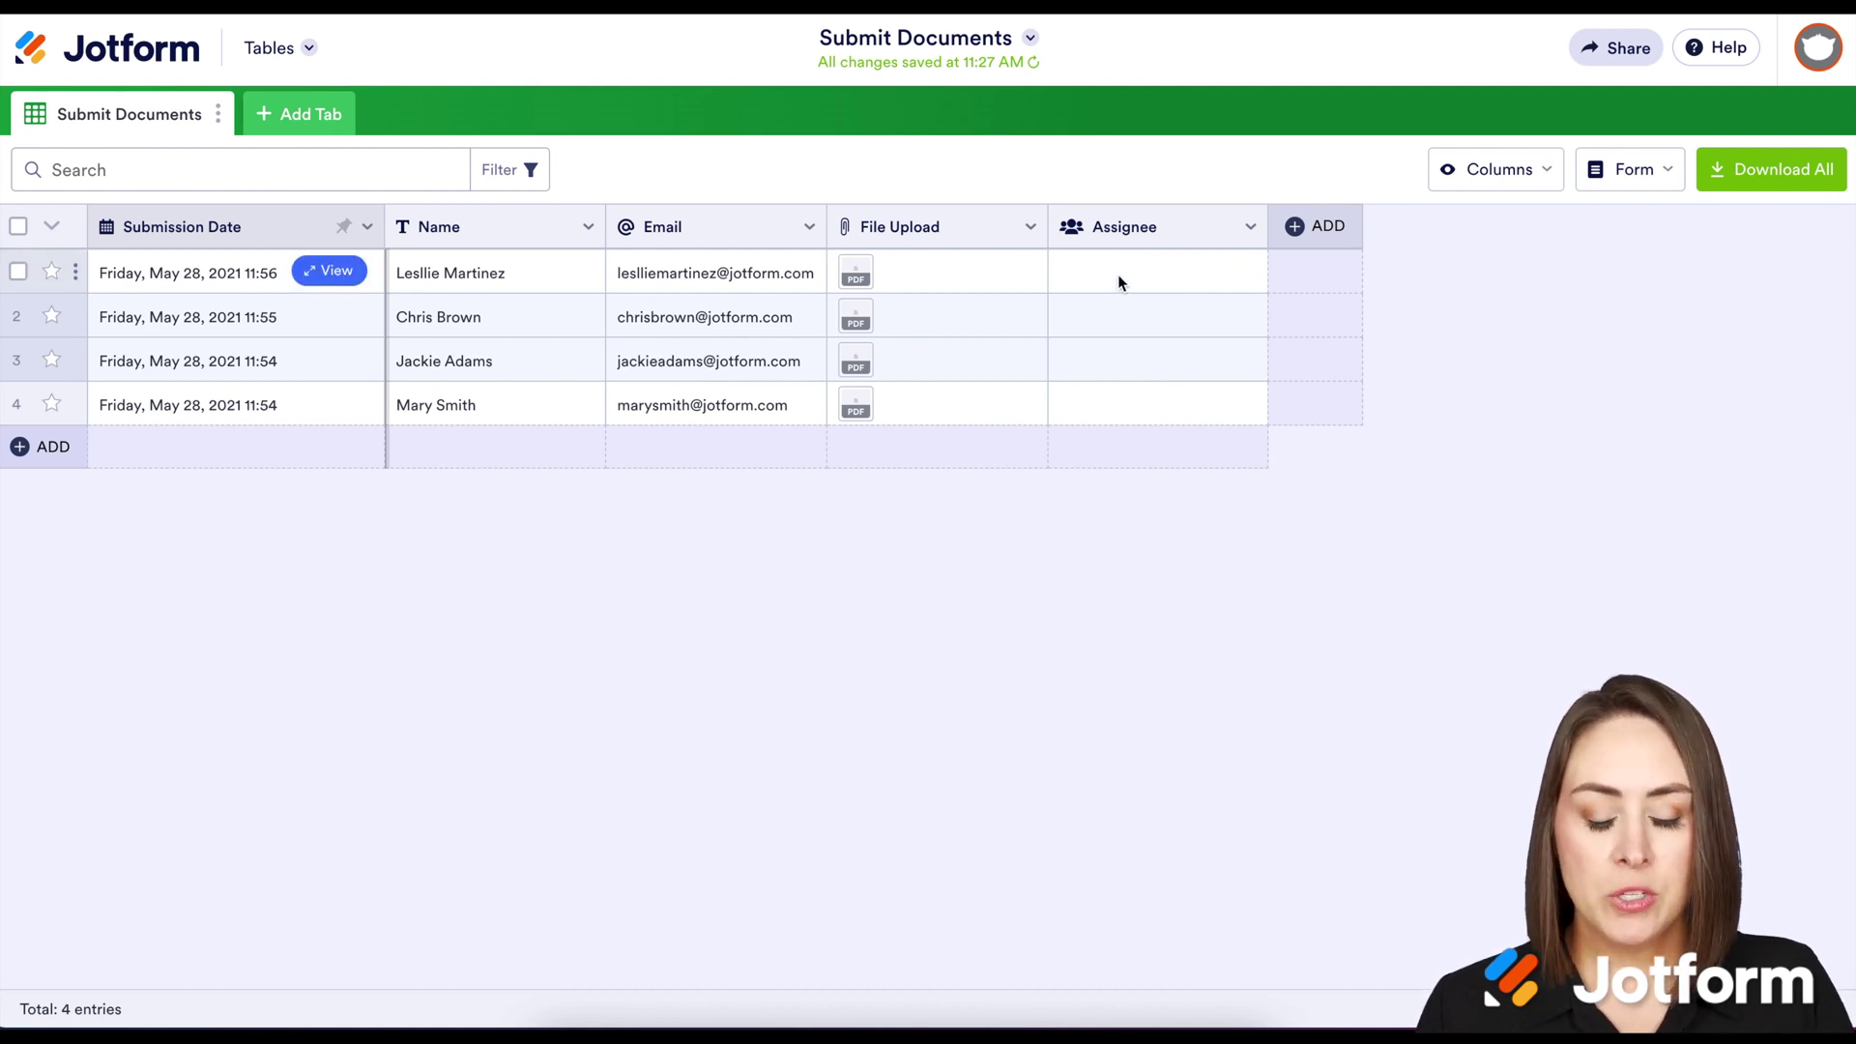
click(1120, 284)
- Assign Frances to entry 1, and both Frances and Elliott to entry 2
click(1098, 273)
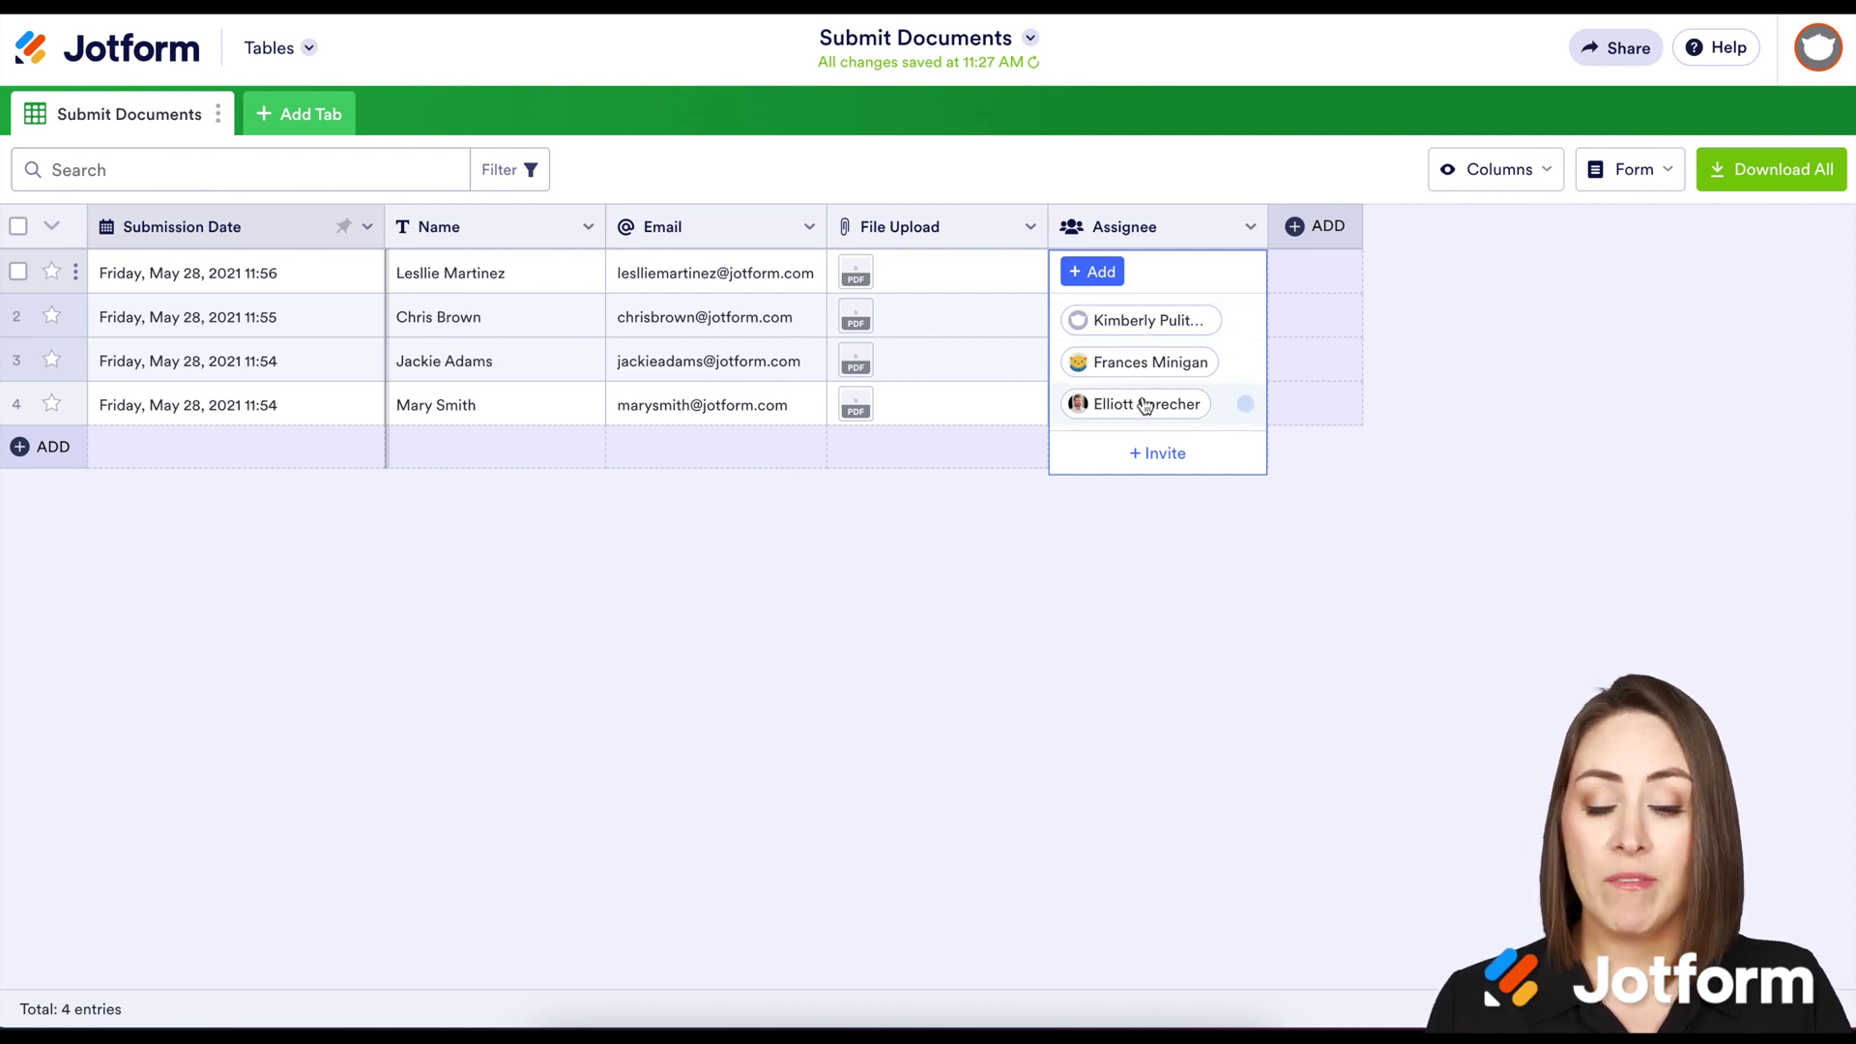
click(1148, 364)
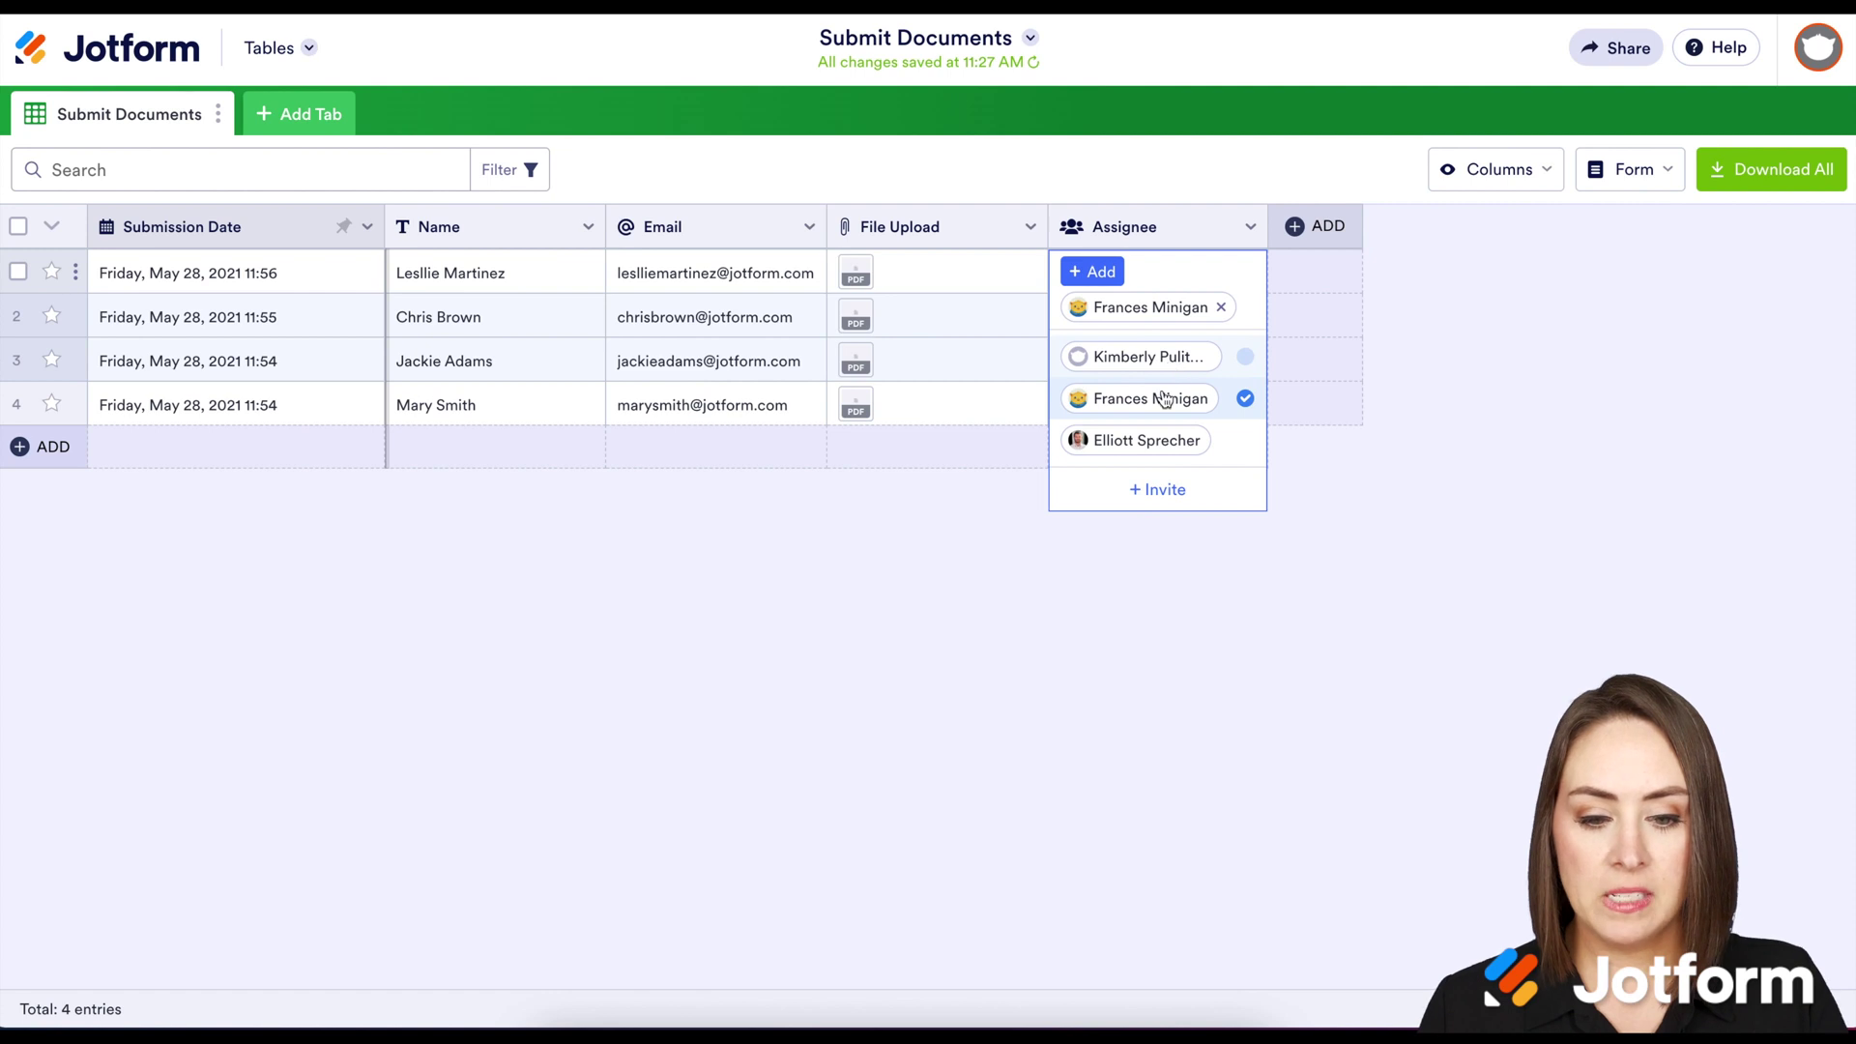
click(1439, 312)
mouse_move(435, 317)
click(1107, 321)
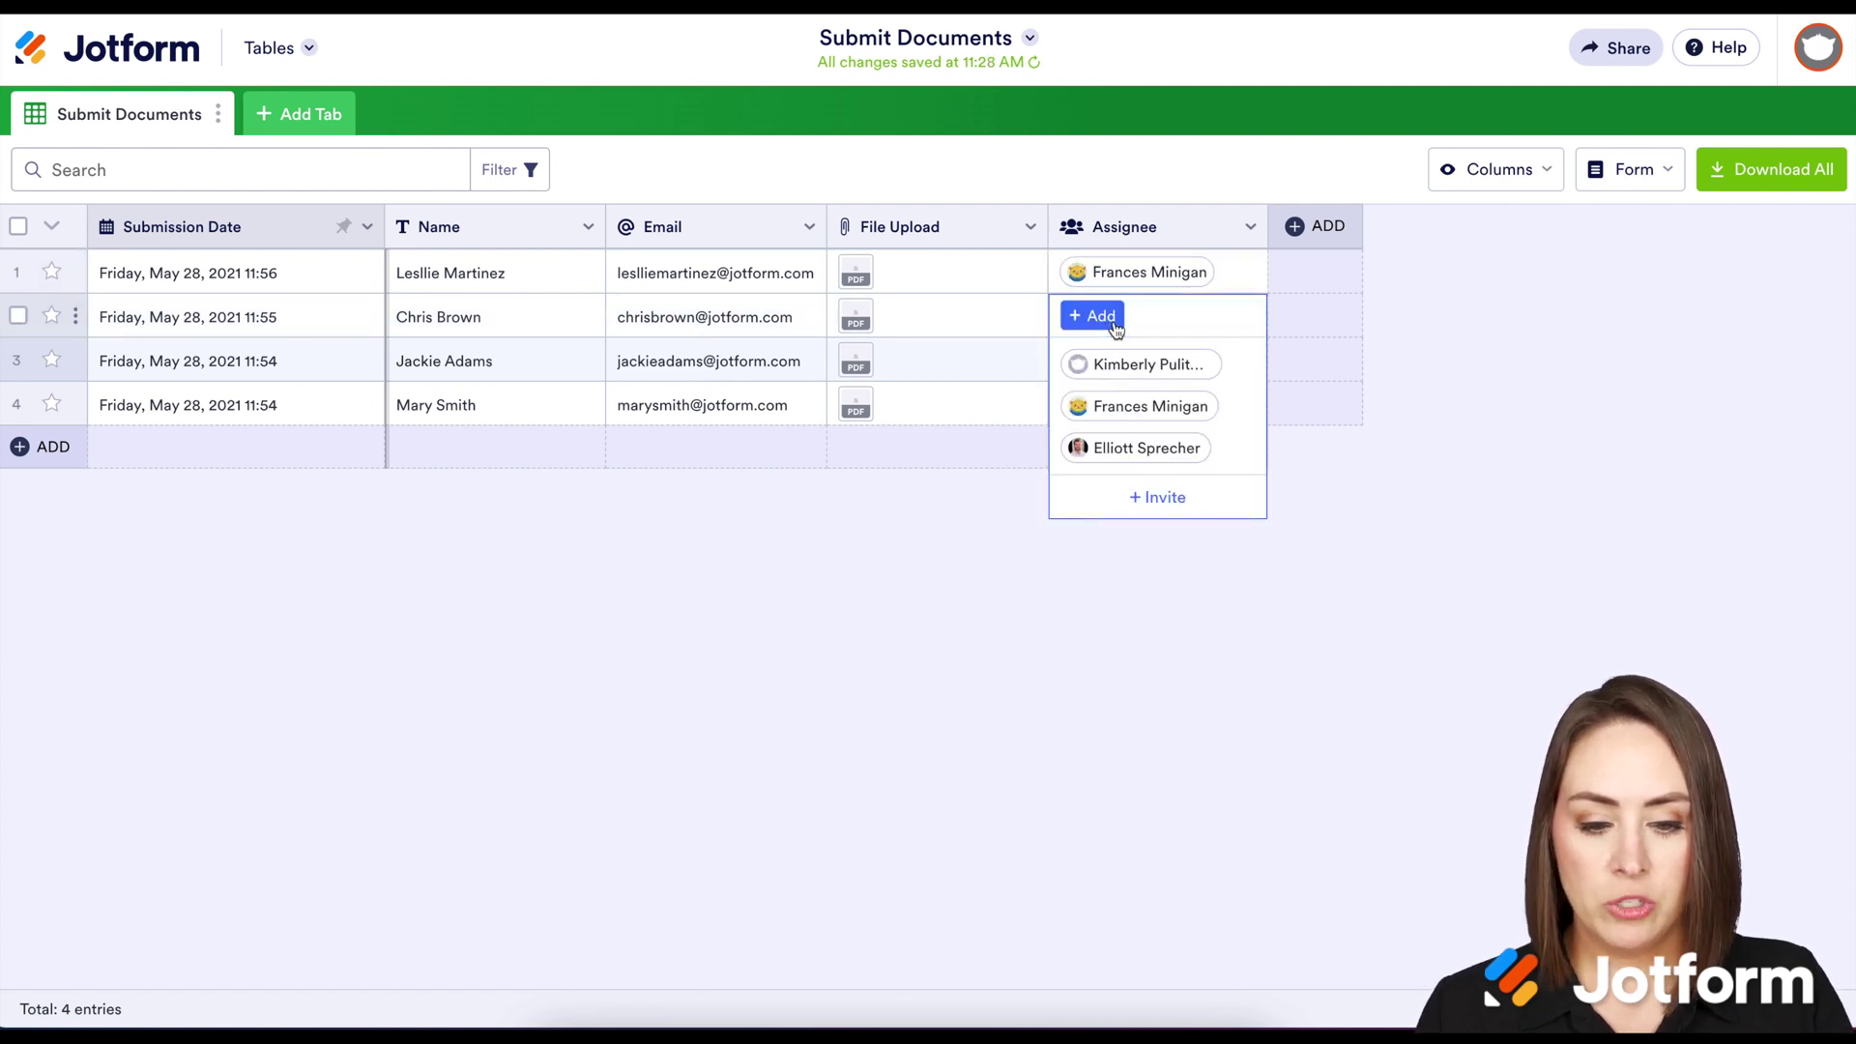
click(1146, 406)
click(1146, 485)
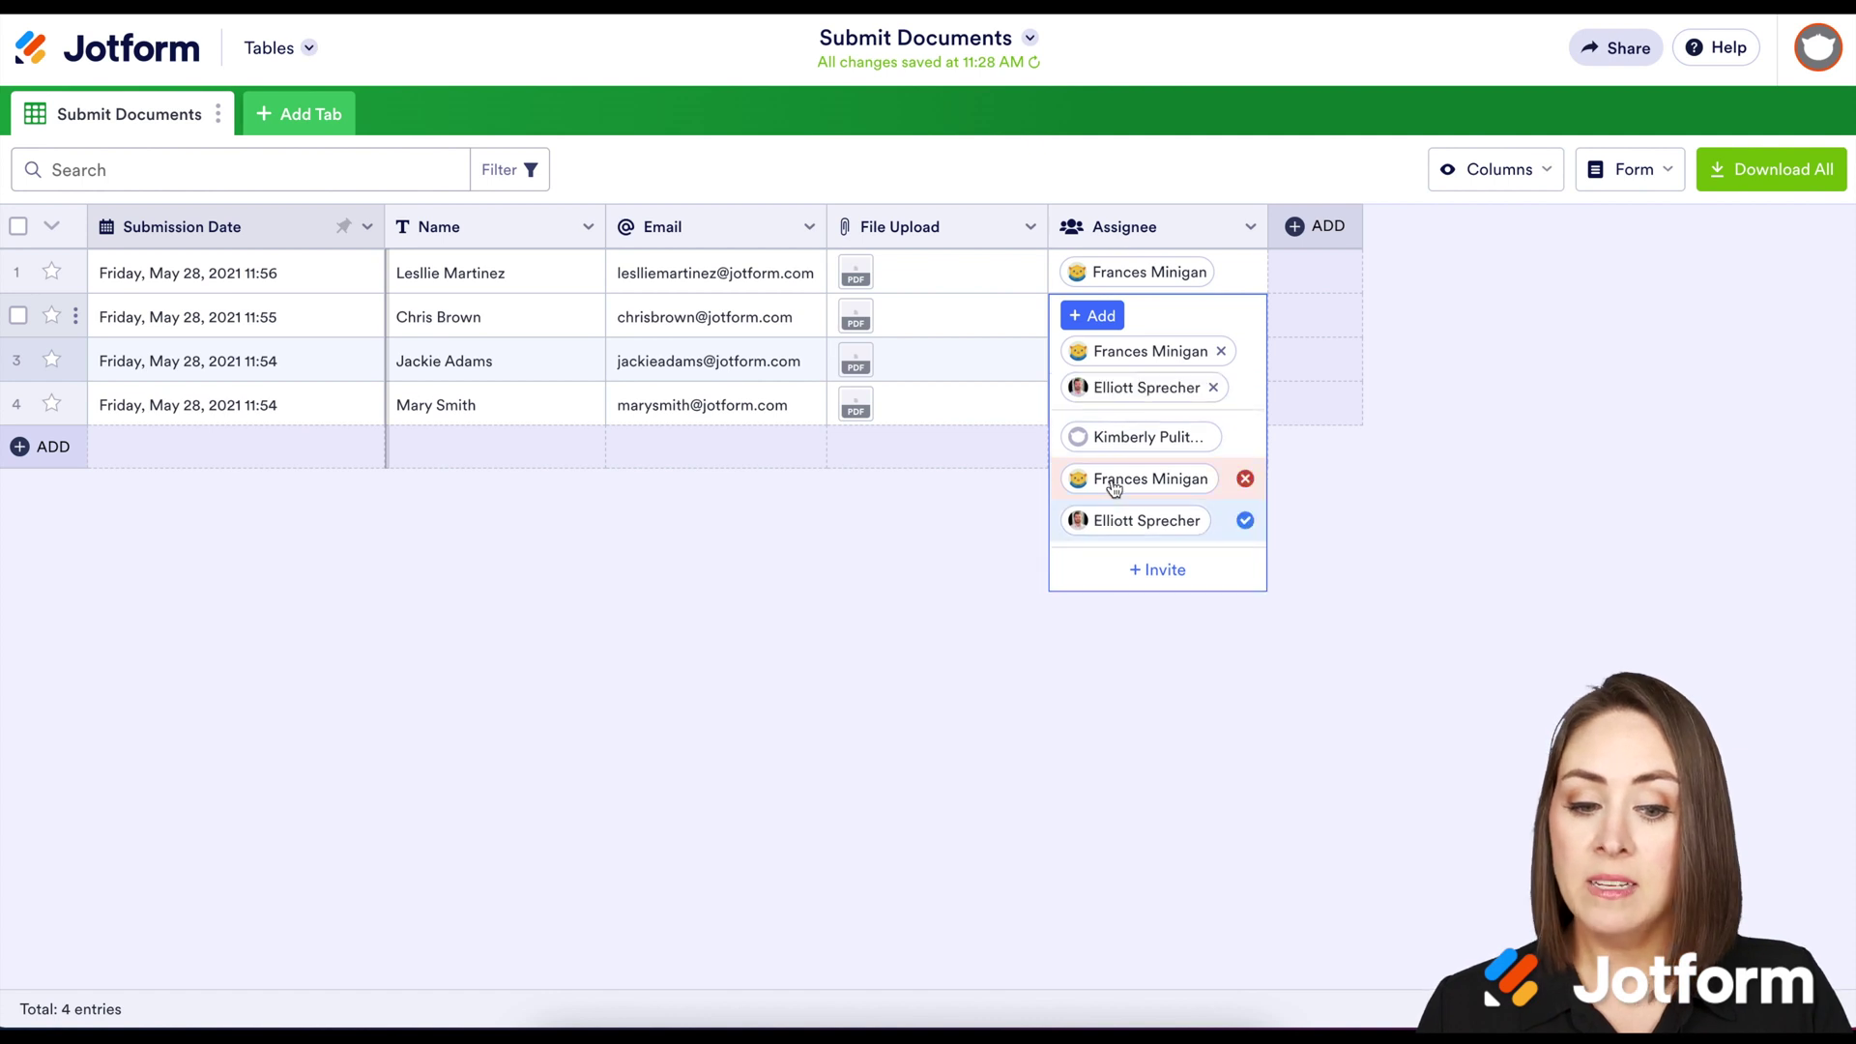
click(1418, 500)
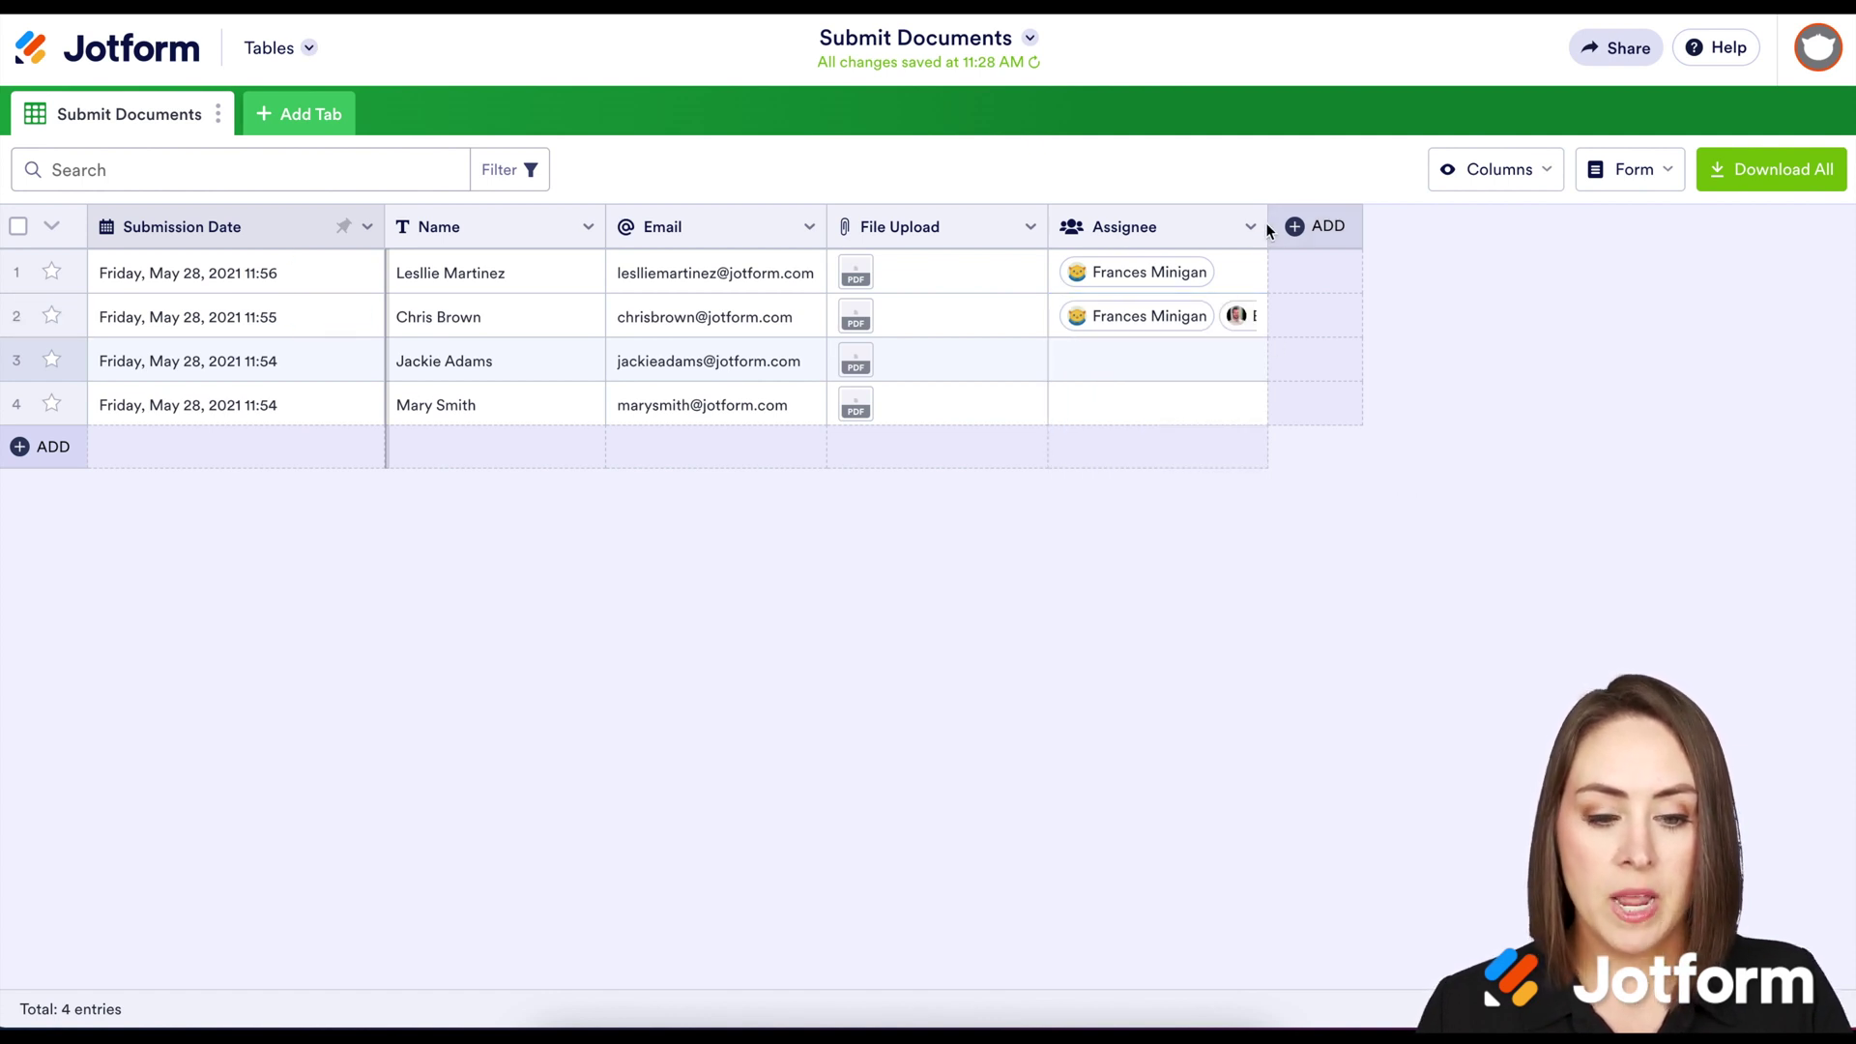
- Widen the Assignee column and remove Frances from entry 2, leaving Elliott
drag(1271, 229, 1401, 301)
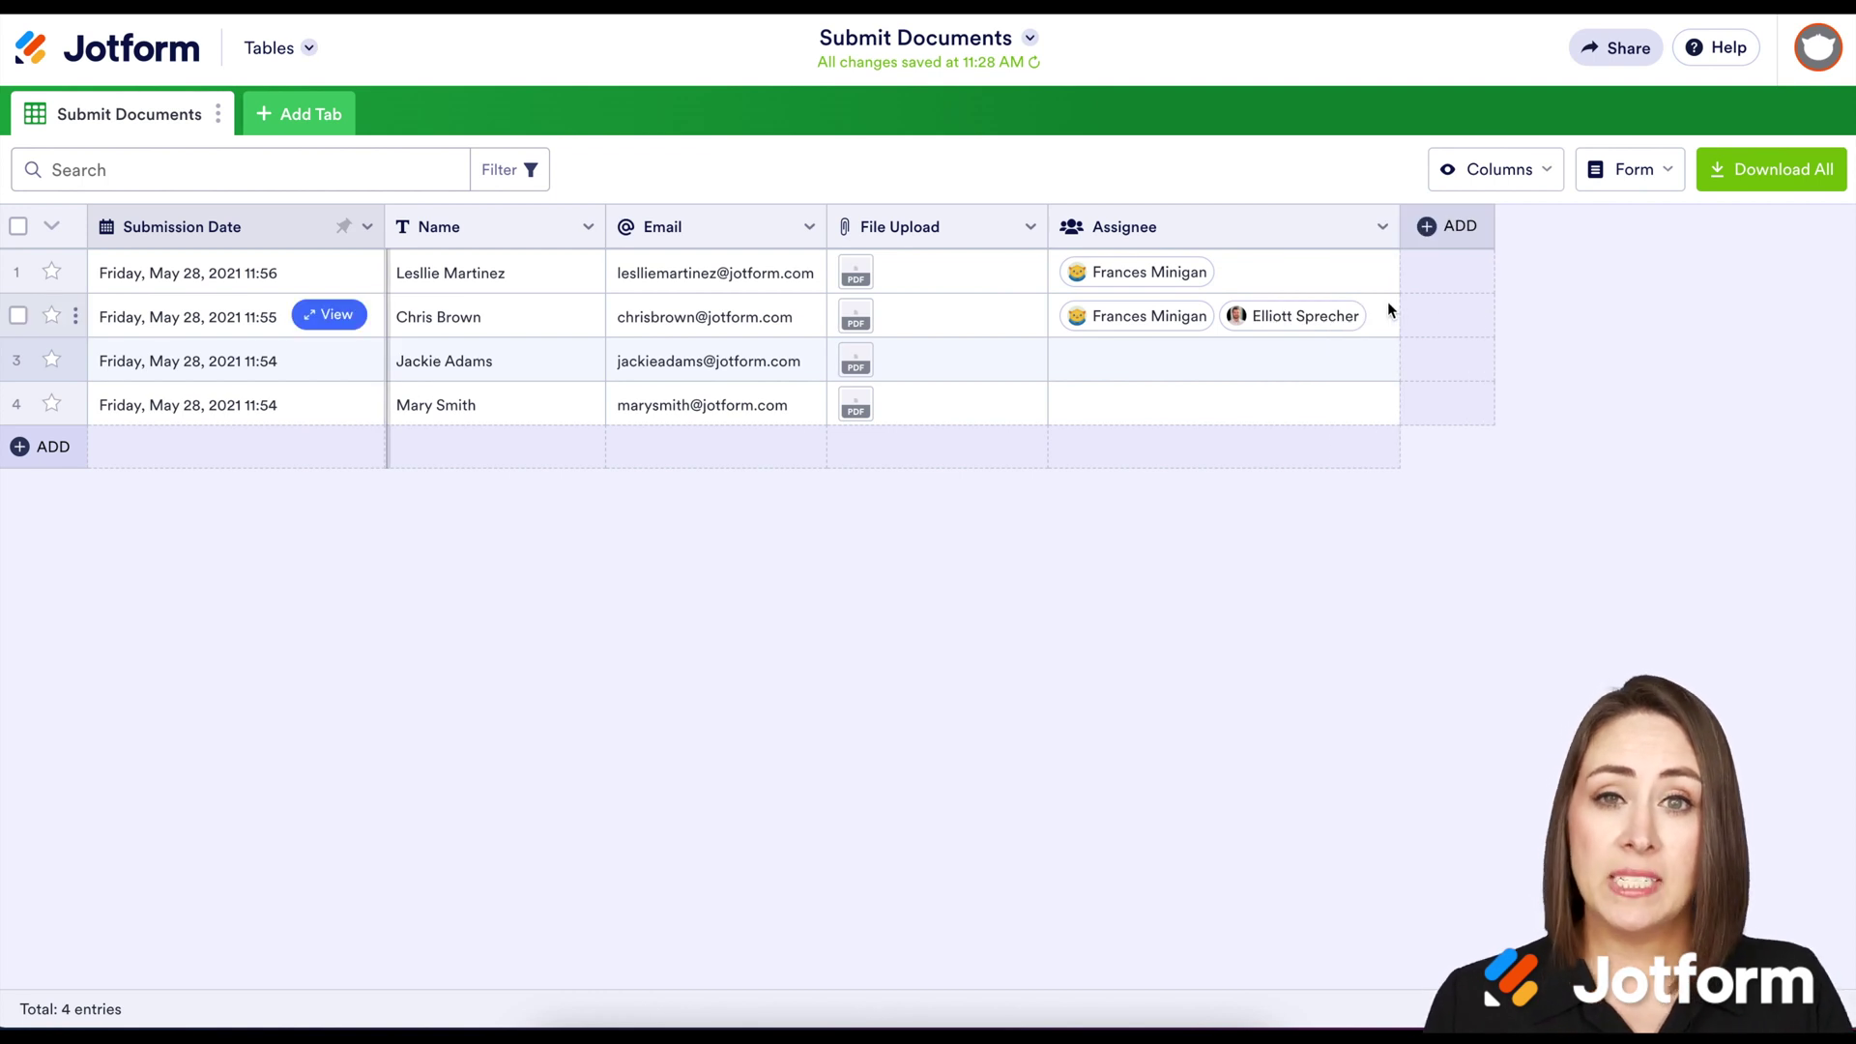
click(1167, 327)
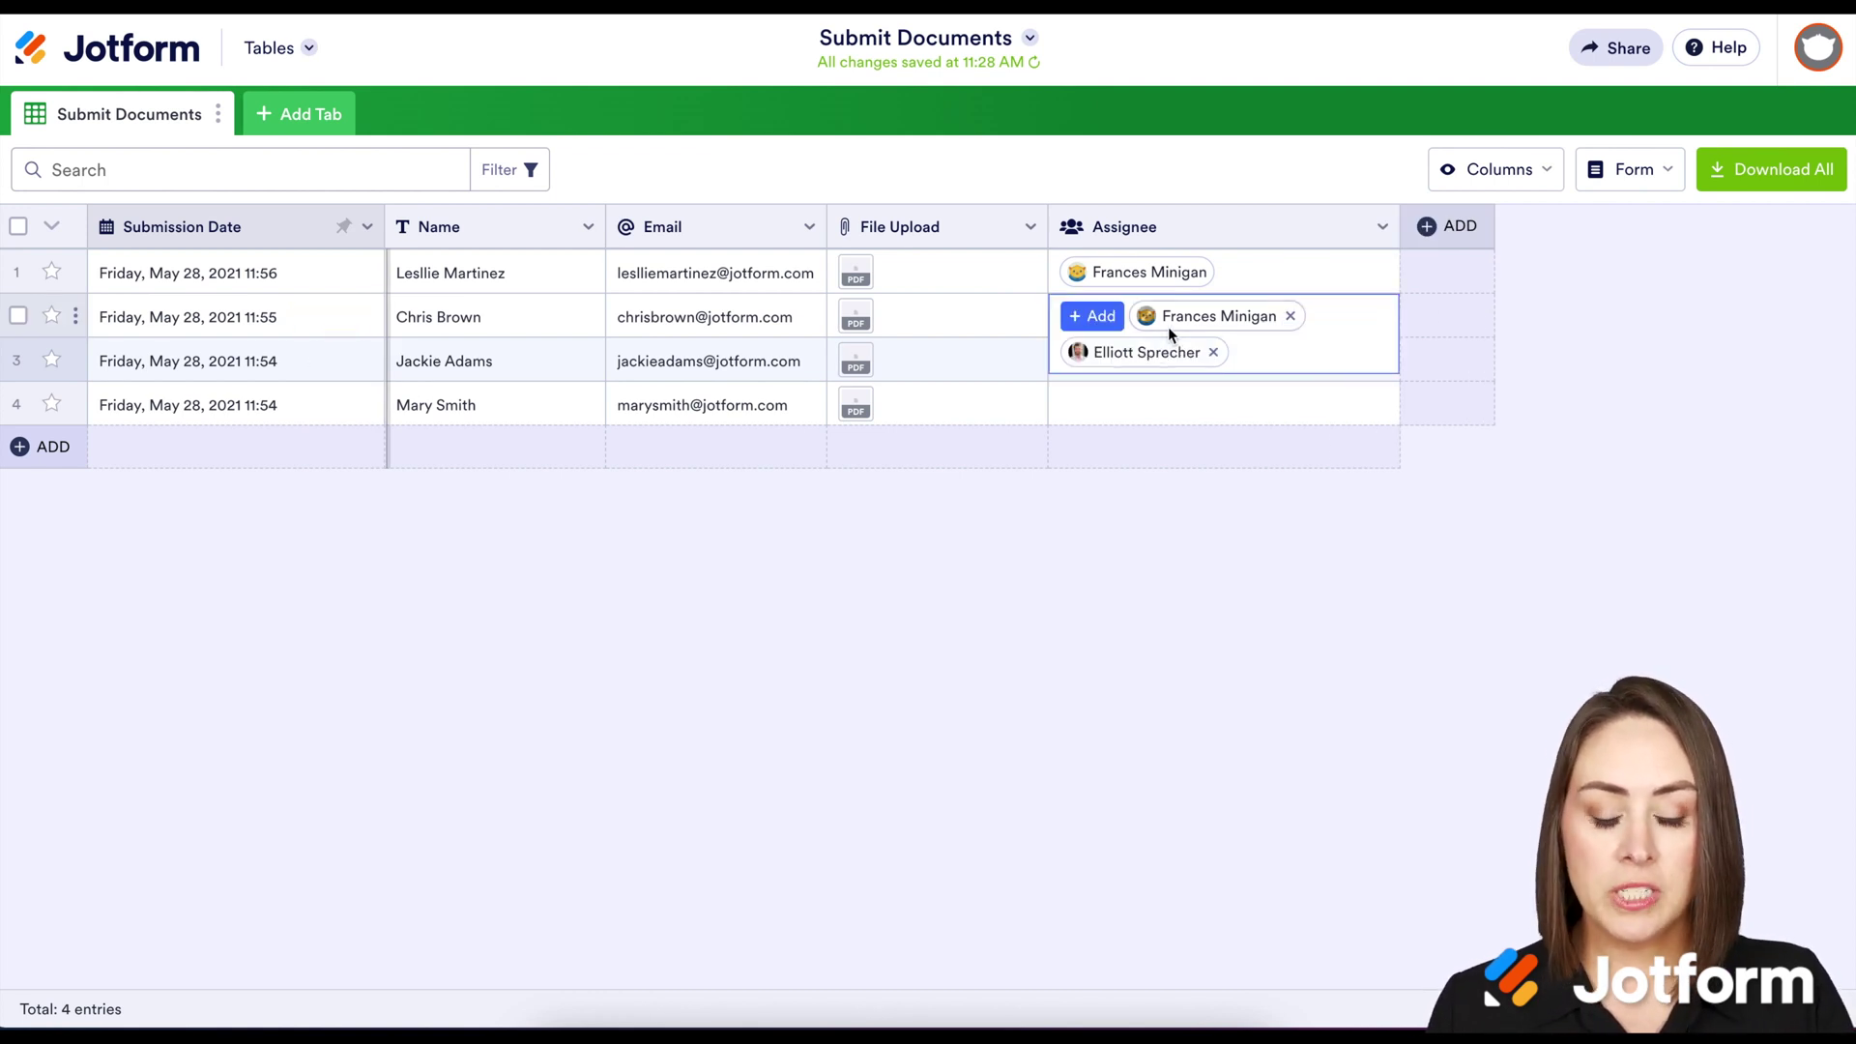
click(1290, 316)
click(1330, 541)
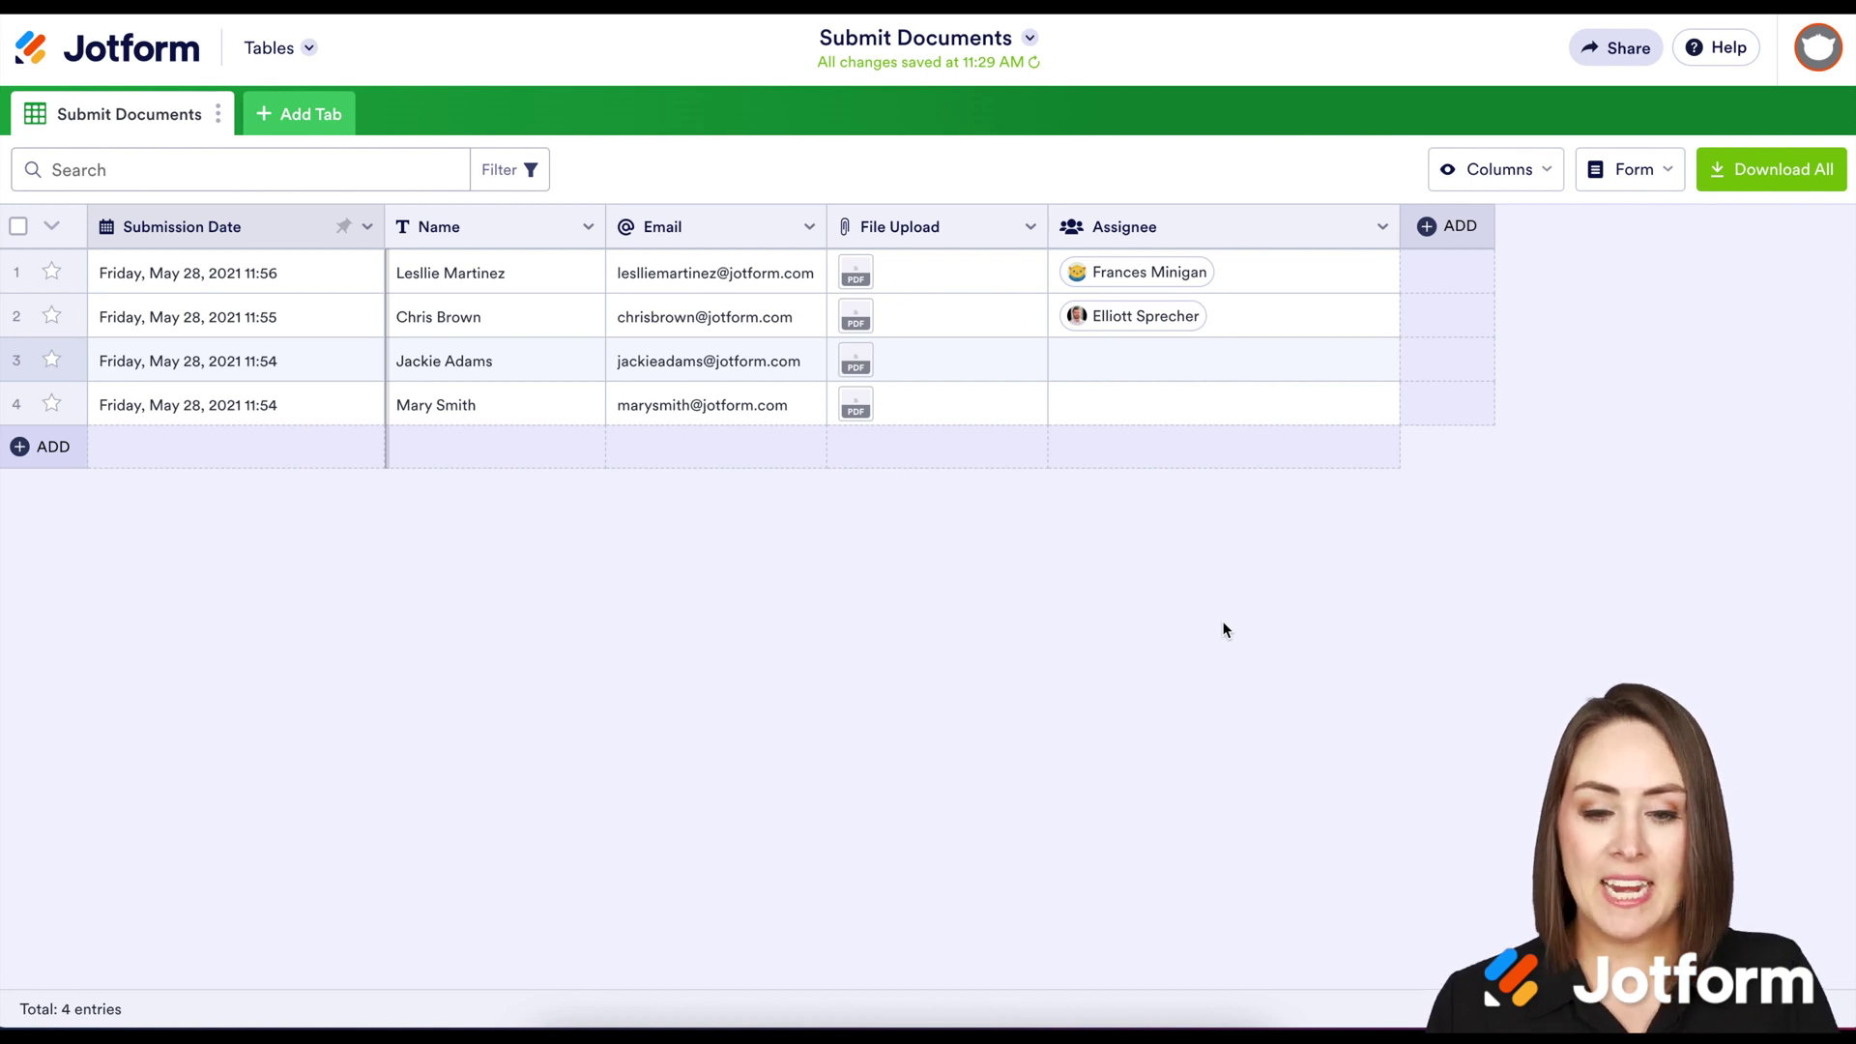
- Add a Reports tab with a Compact Report built from the Submit Documents form
click(294, 117)
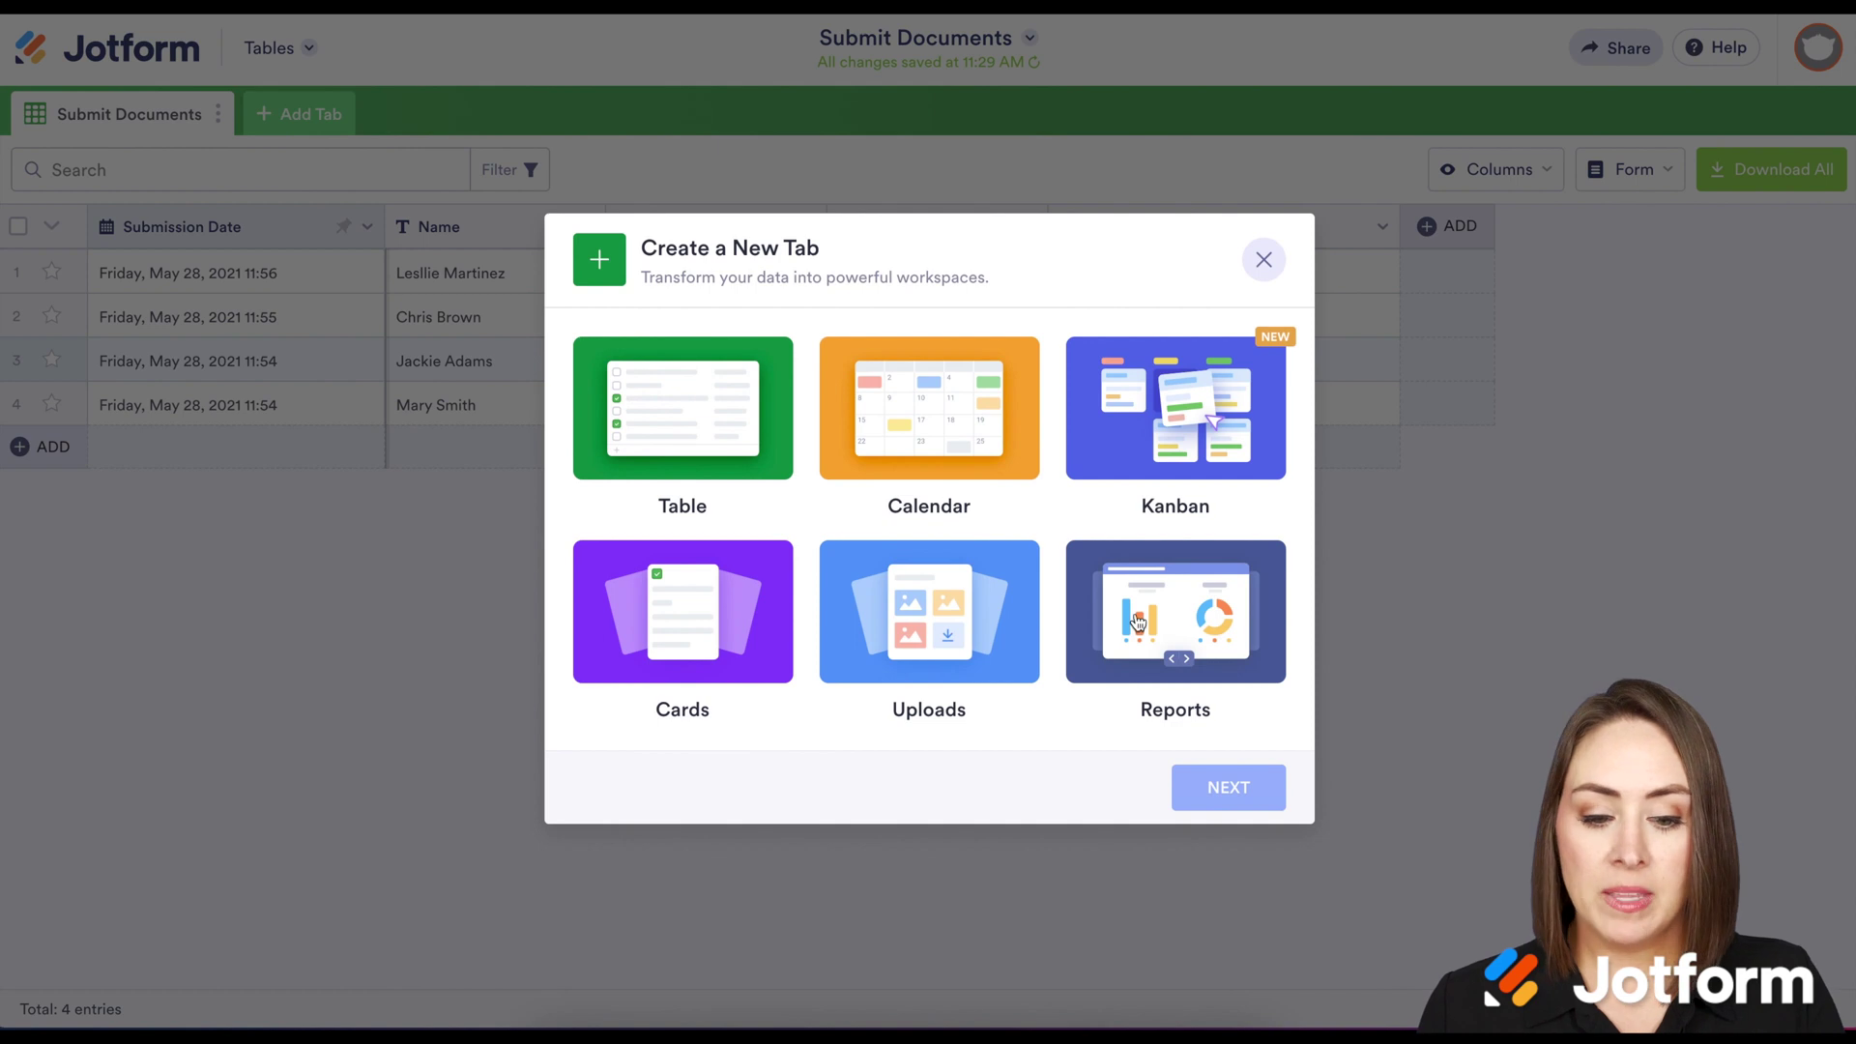
click(1175, 612)
click(1229, 786)
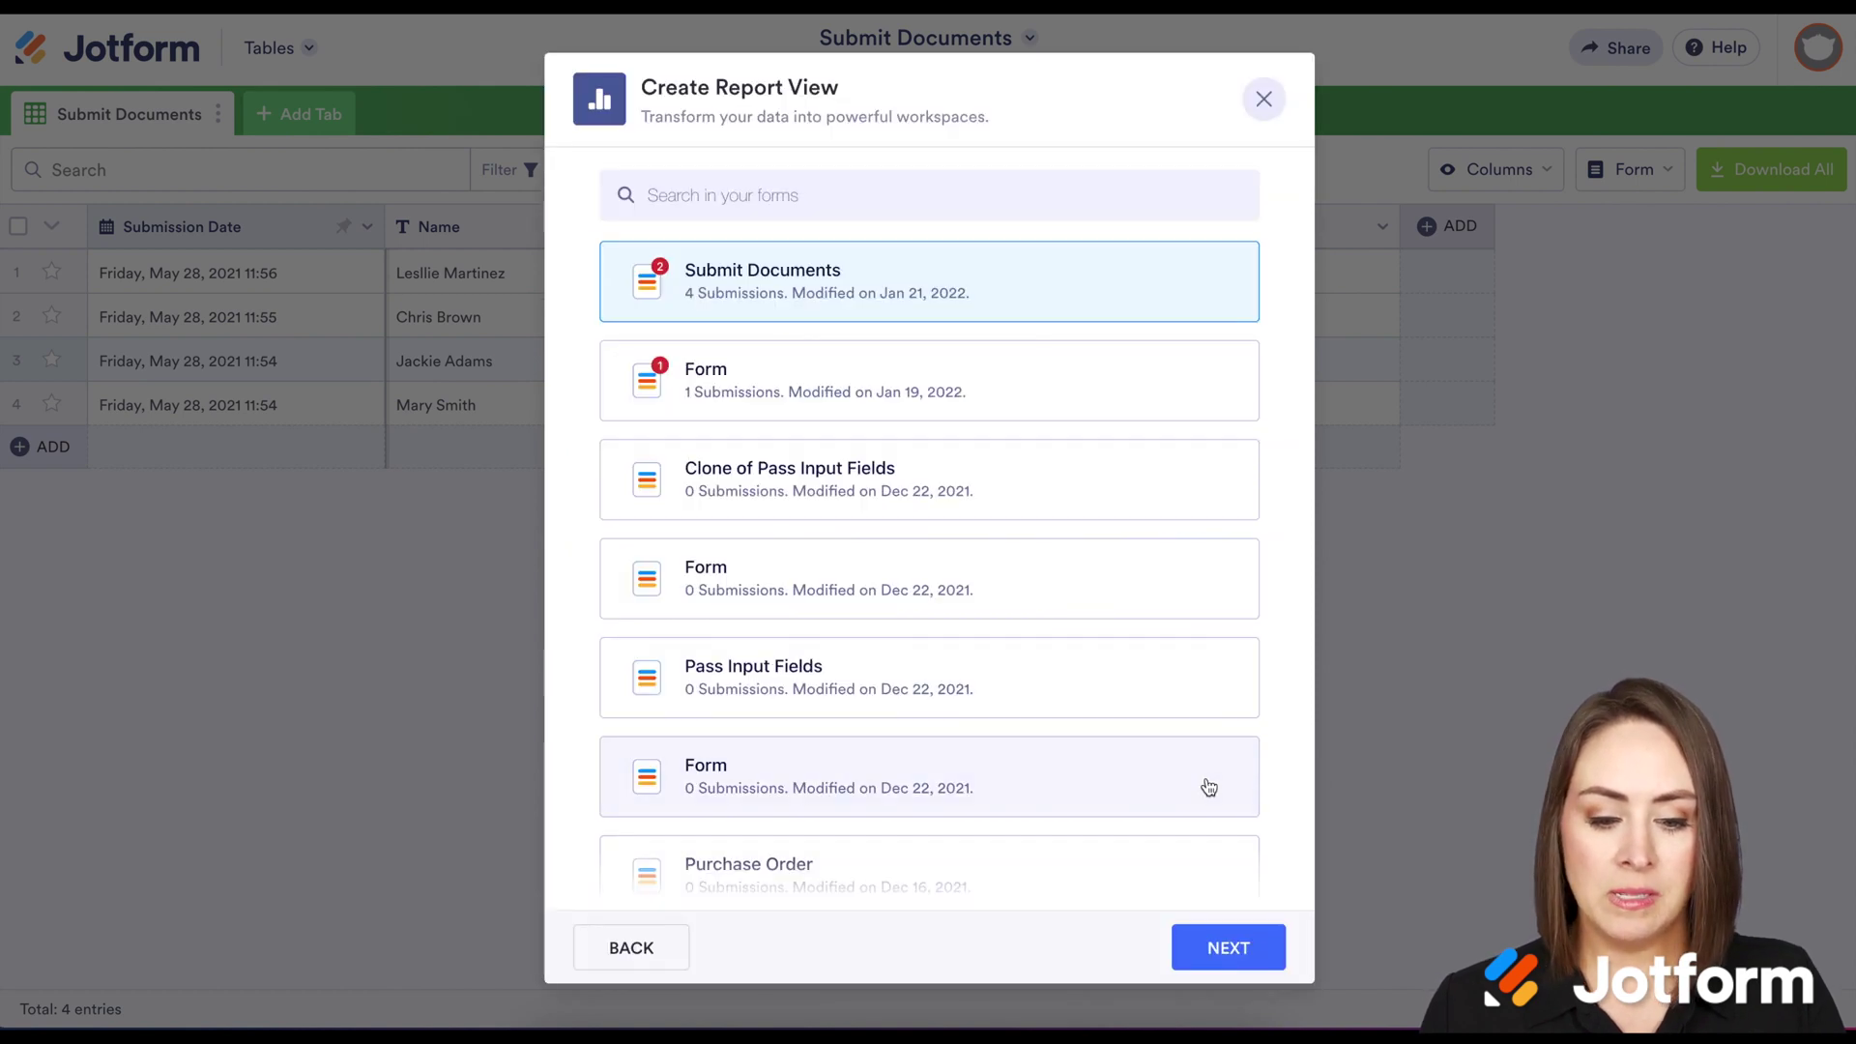
click(1228, 947)
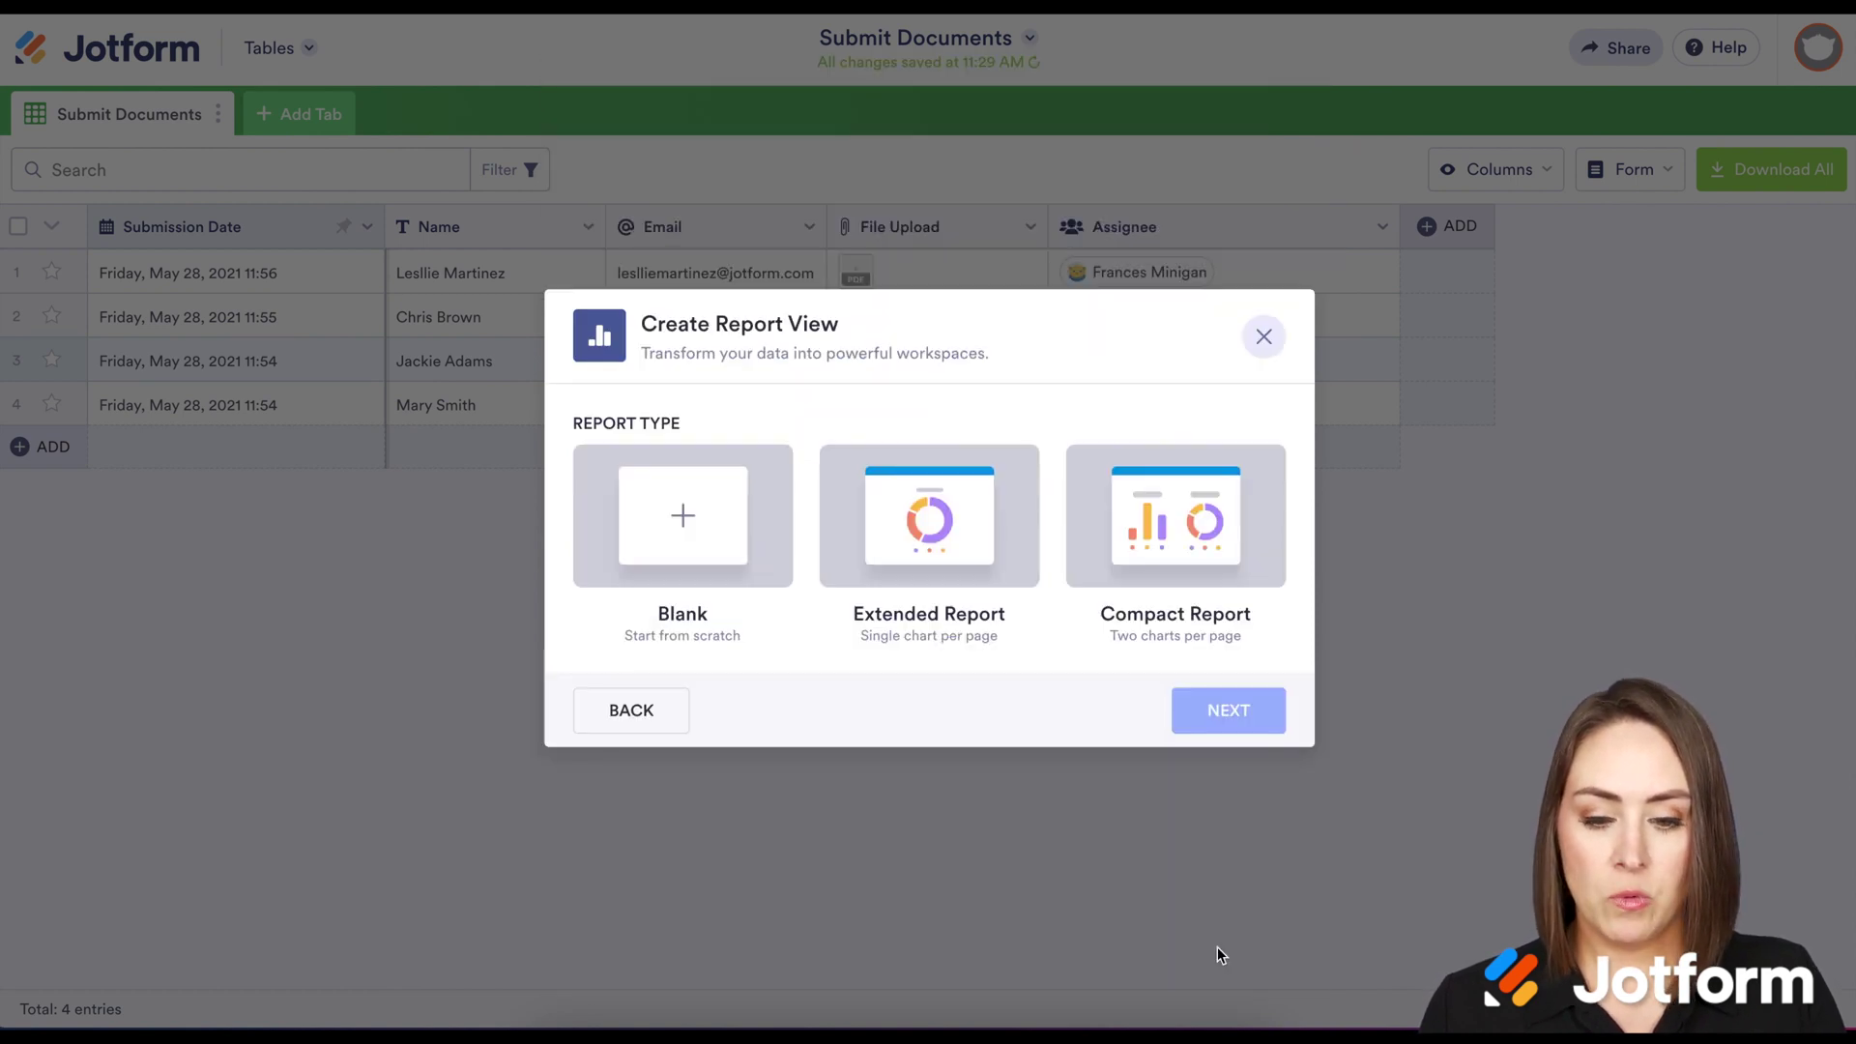
click(1175, 517)
click(1229, 709)
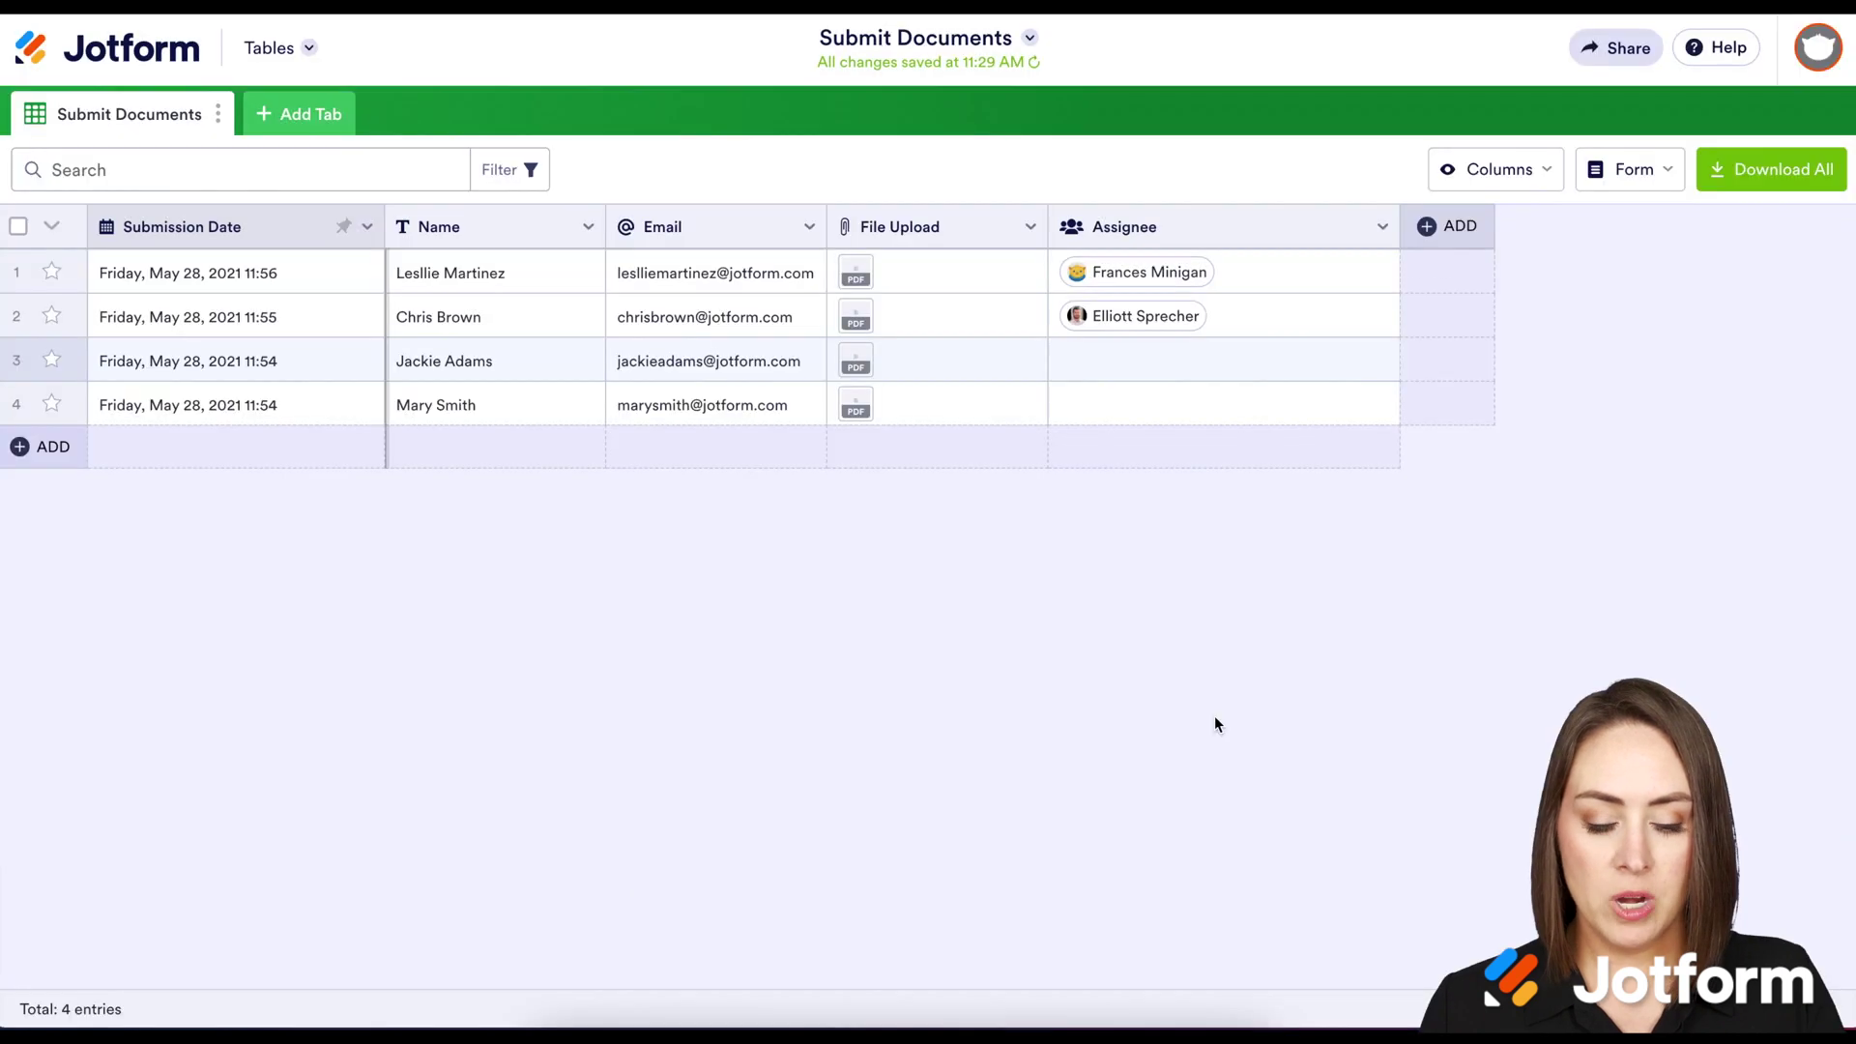